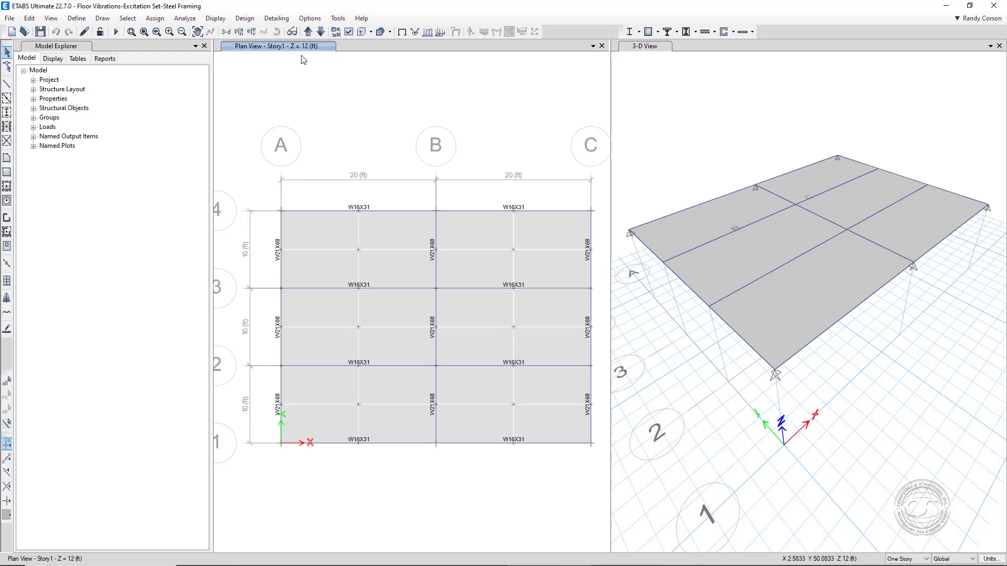
# Step: In Define Load Cases, change the Modal case's Maximum Number of Modes to 20
pyautogui.click(79, 20)
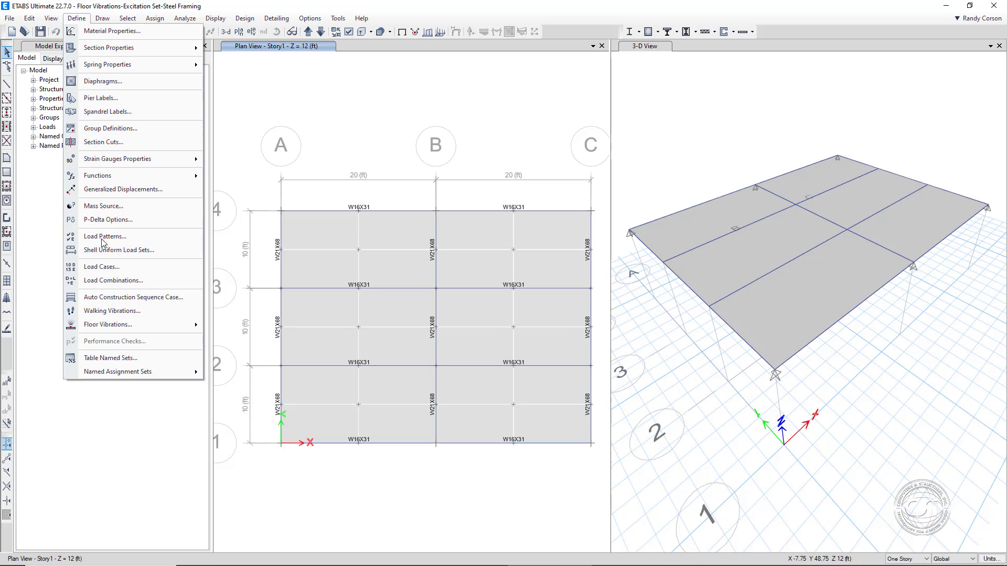
pyautogui.click(116, 269)
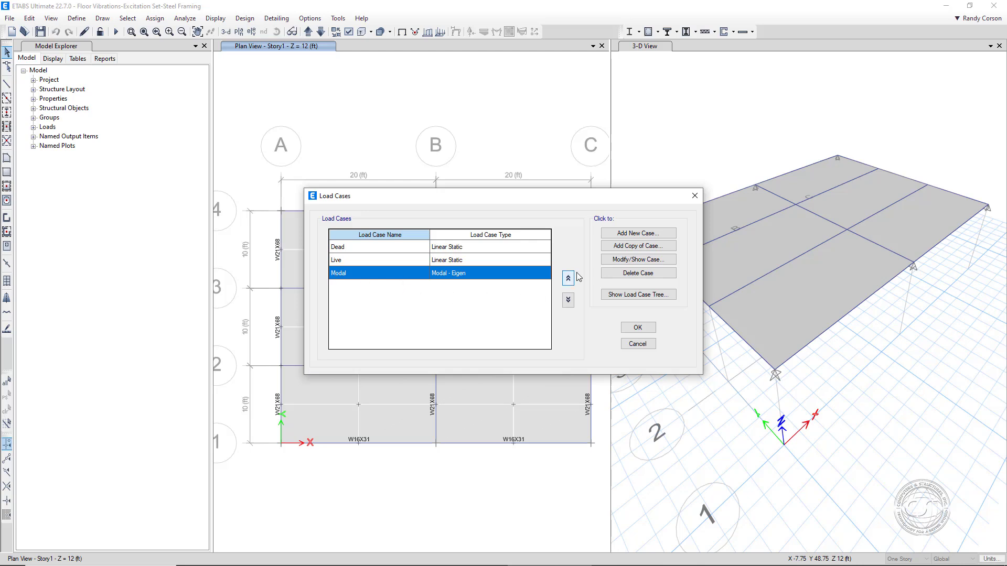
pyautogui.click(619, 264)
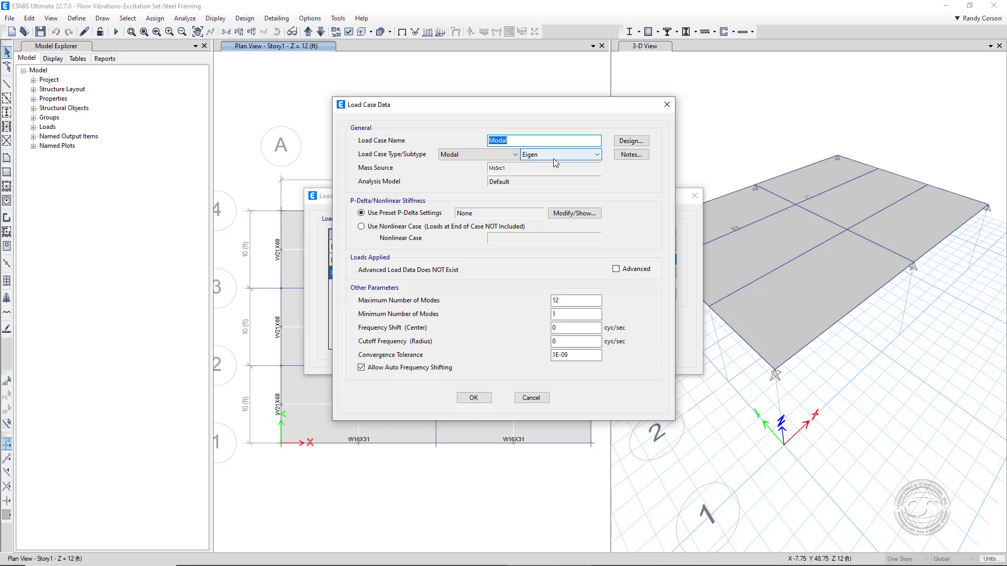
pyautogui.doubleClick(556, 300)
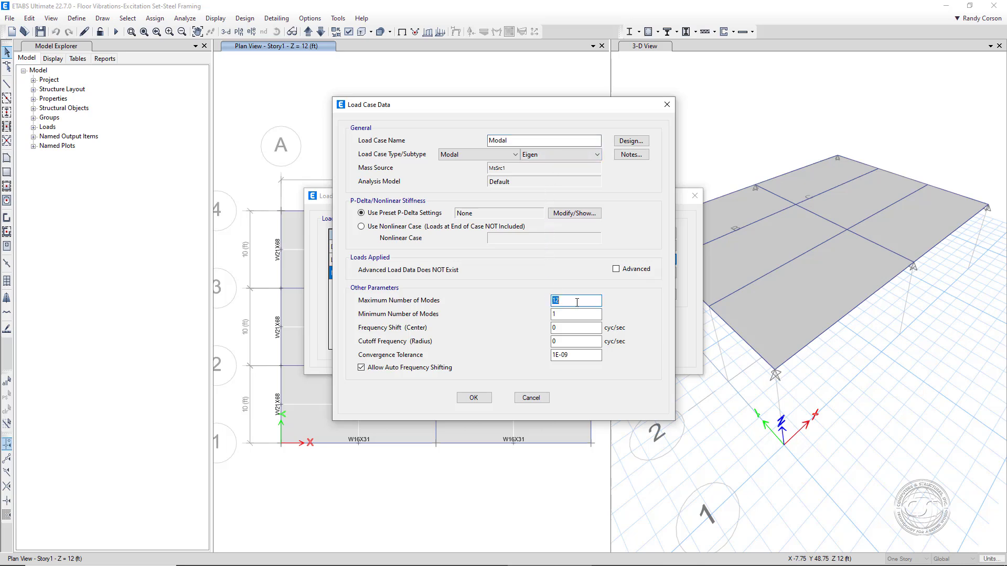
pyautogui.write('20')
pyautogui.click(473, 398)
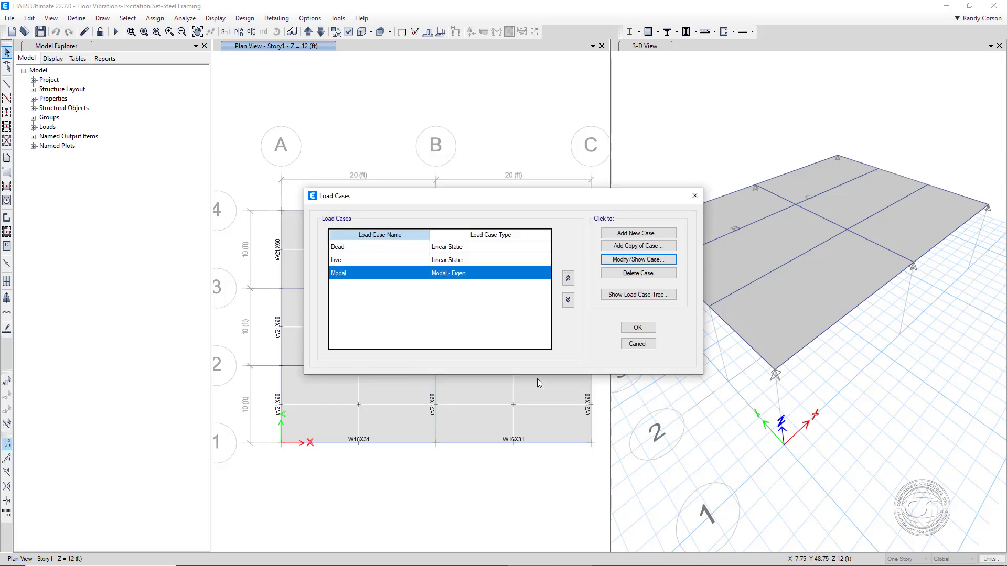
pyautogui.click(638, 328)
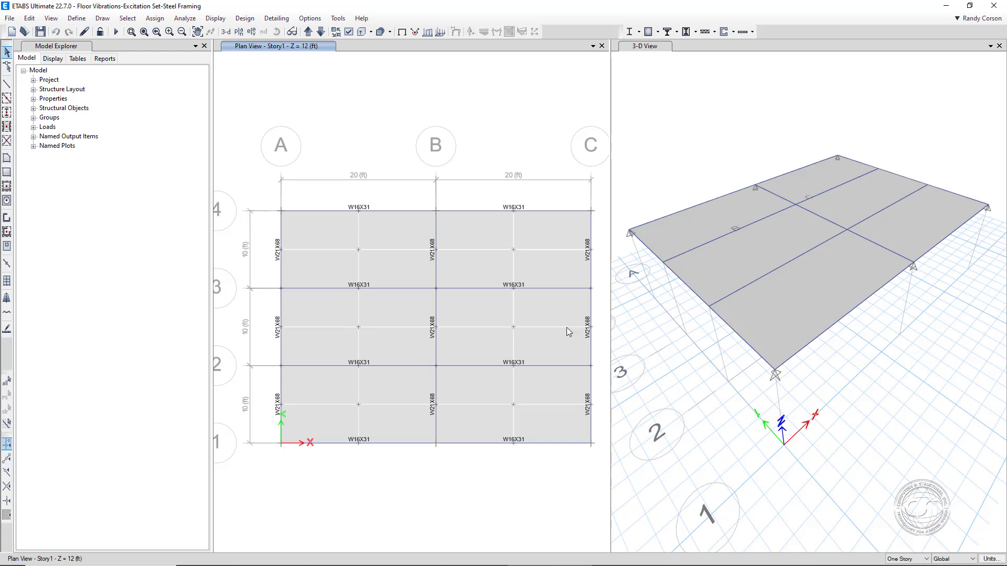
# Step: Edit mass source MsSrc1 to check Include Vertical Mass and uncheck Include Lateral Mass
pyautogui.click(76, 19)
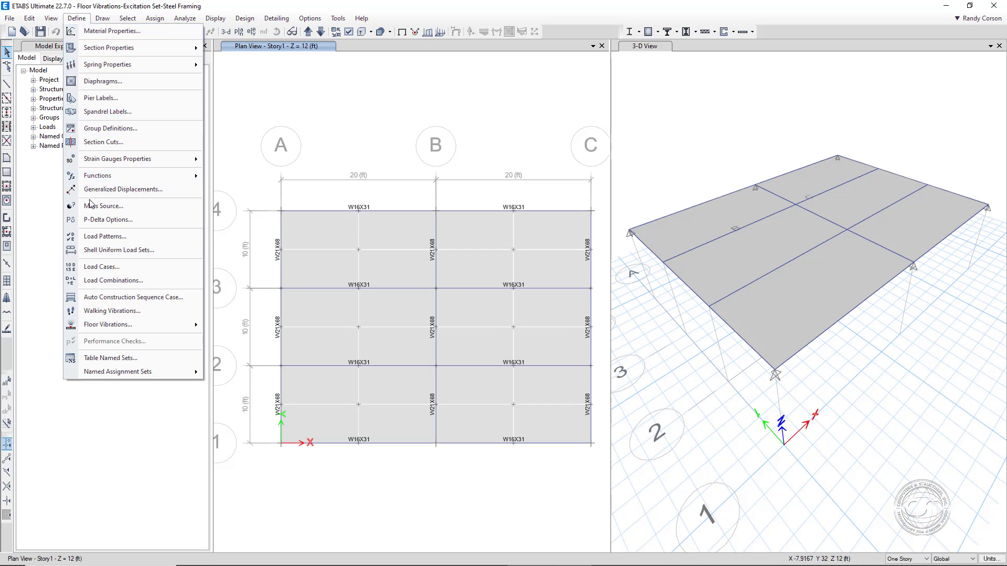
pyautogui.click(122, 206)
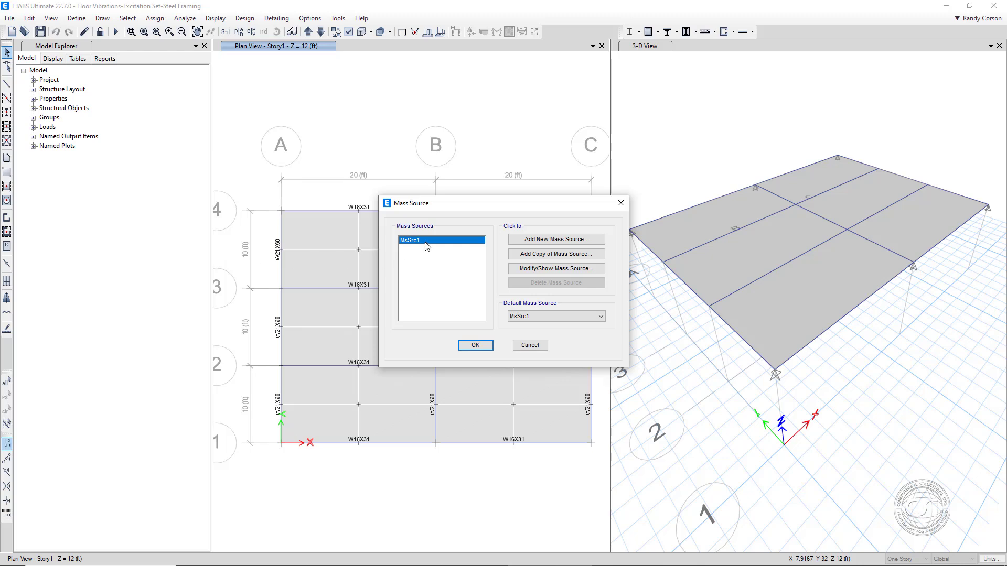
pyautogui.click(536, 269)
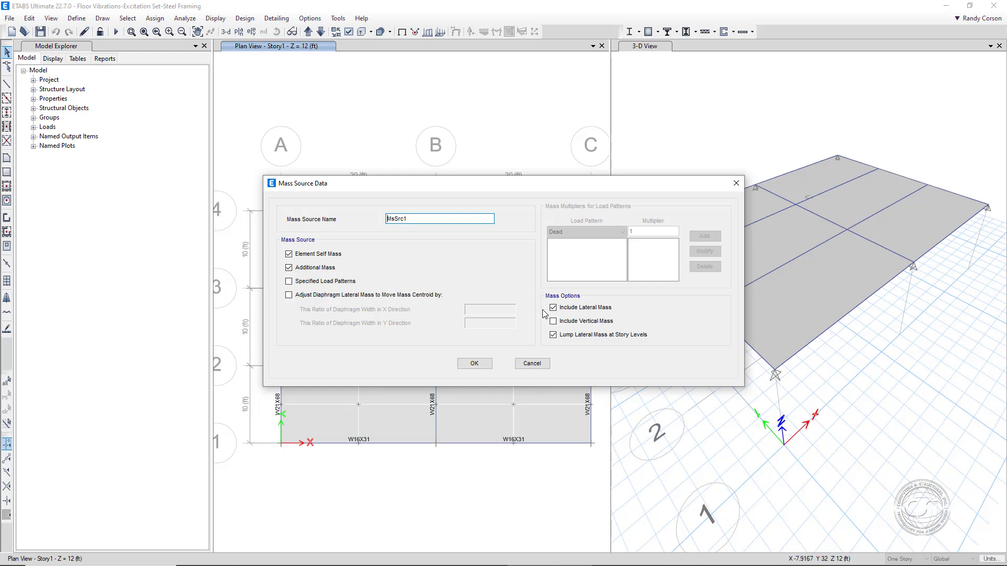
pyautogui.click(554, 322)
pyautogui.click(554, 308)
pyautogui.click(475, 364)
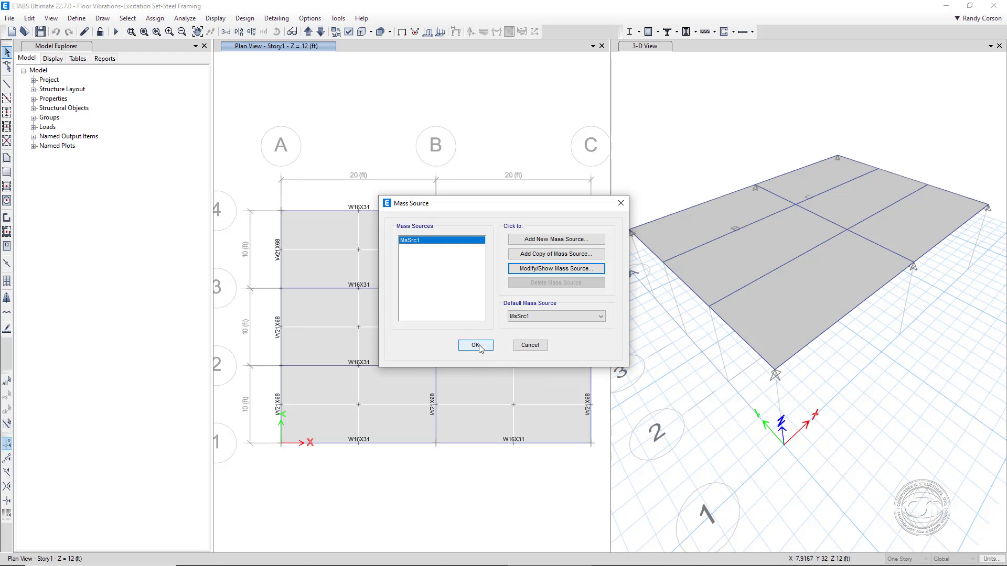
pyautogui.click(475, 345)
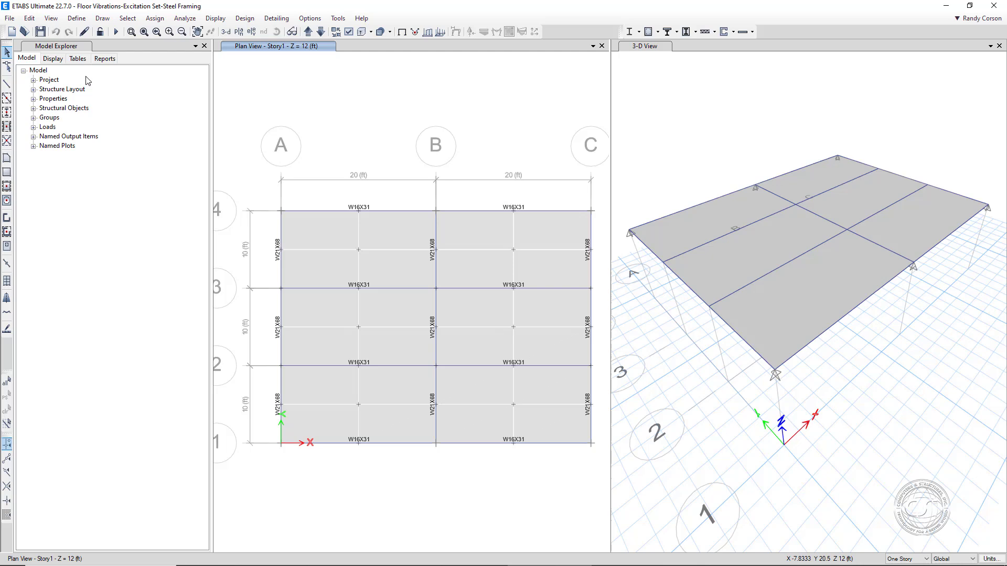
pyautogui.click(76, 20)
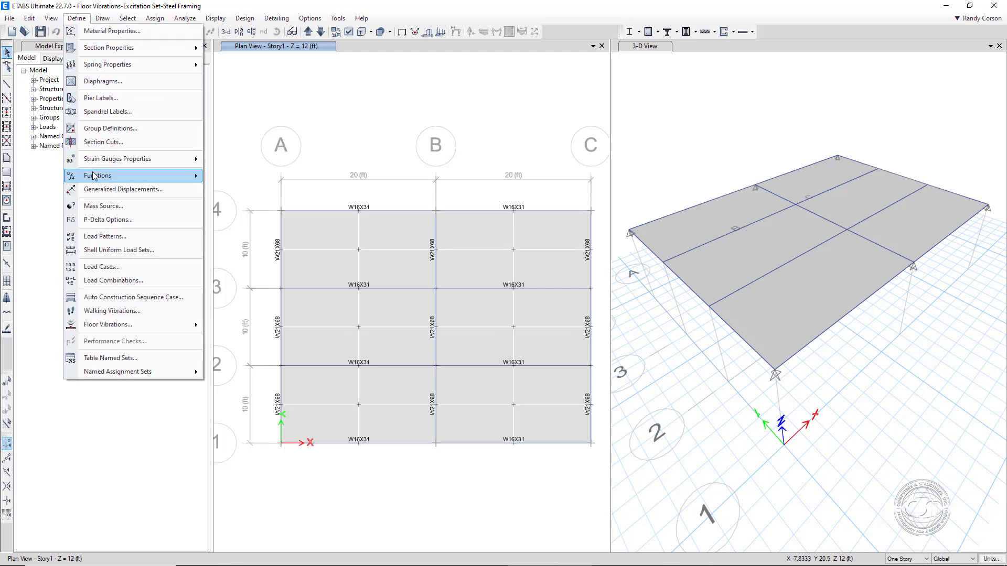
pyautogui.moveTo(92, 176)
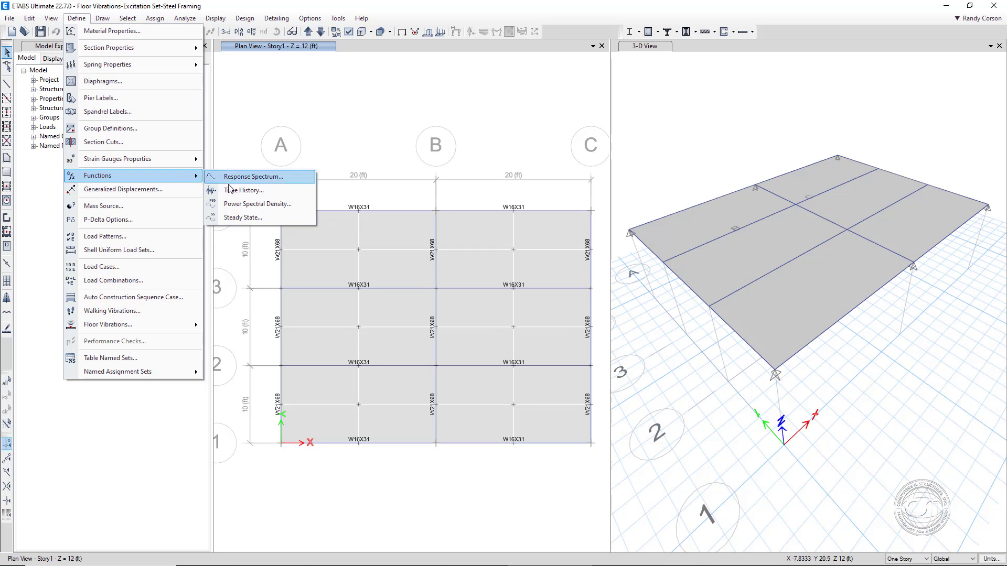
pyautogui.click(260, 219)
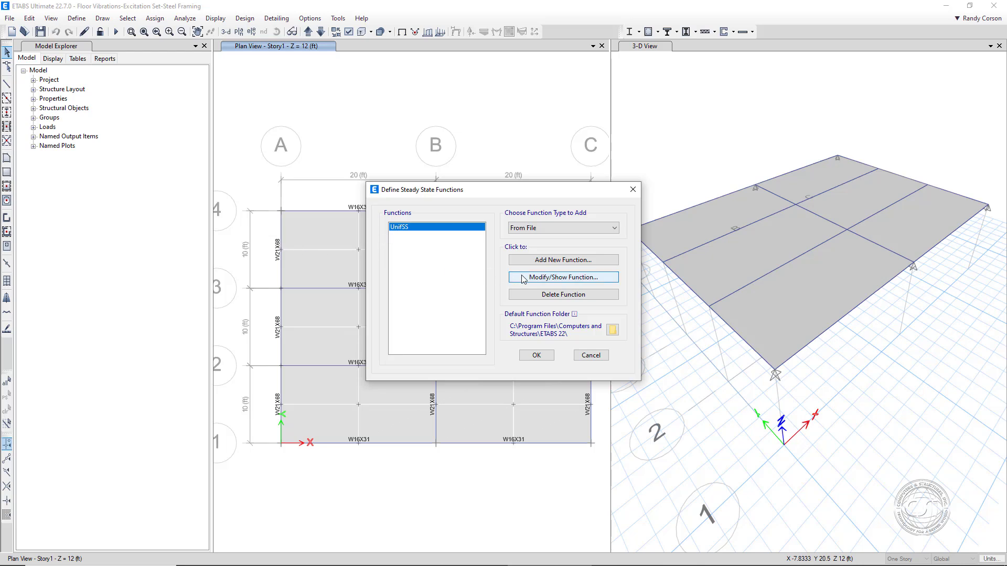
pyautogui.click(563, 277)
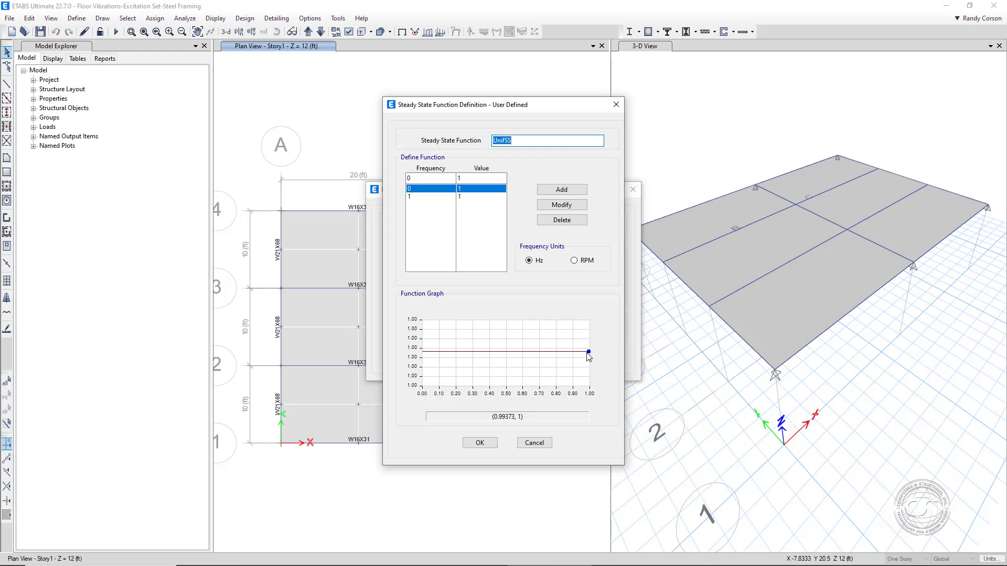
pyautogui.click(480, 443)
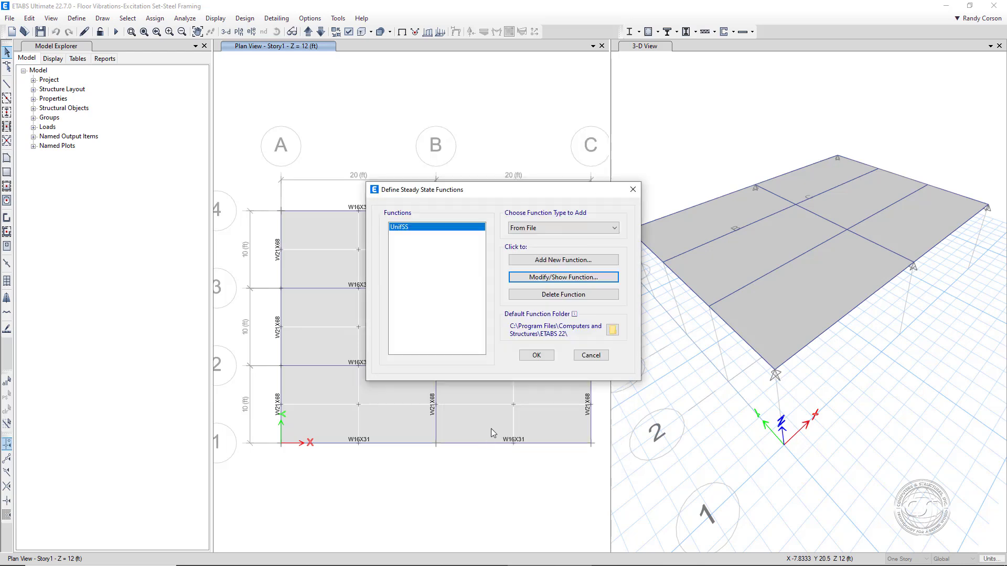
pyautogui.click(536, 356)
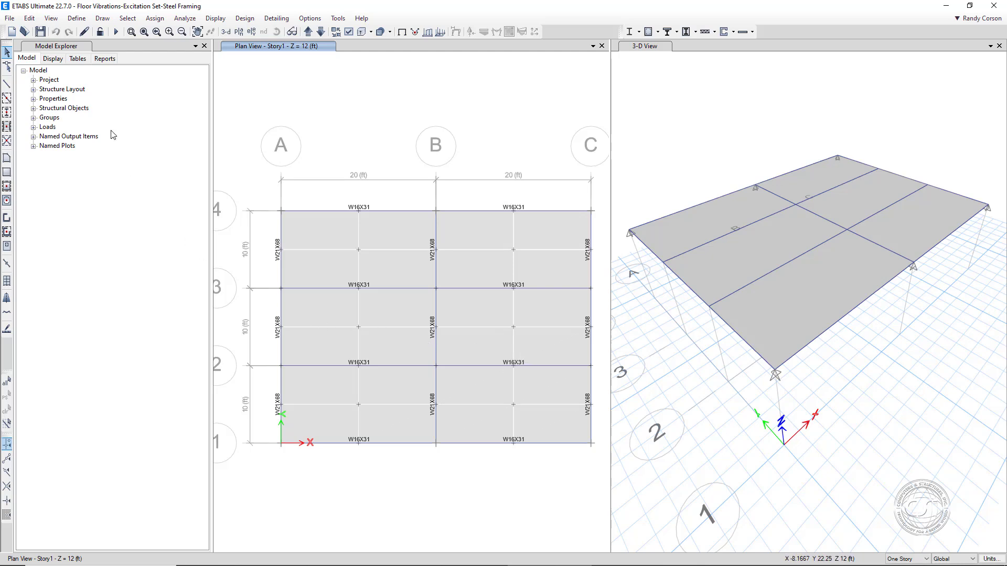
# Step: Add a floor vibration excitation set named Auto_Flr_Vibration, keeping Walking as the excitation type
pyautogui.click(77, 18)
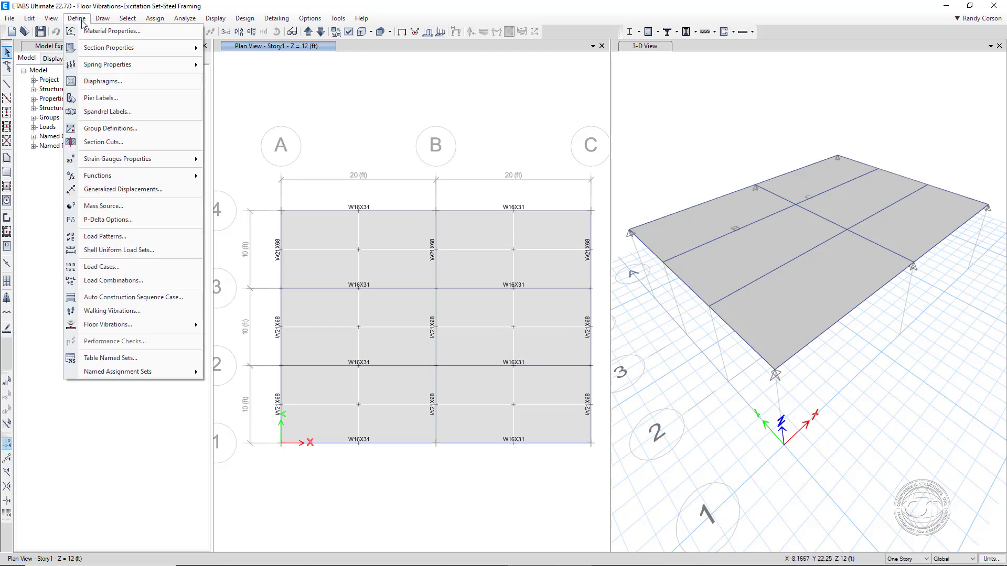
pyautogui.moveTo(135, 326)
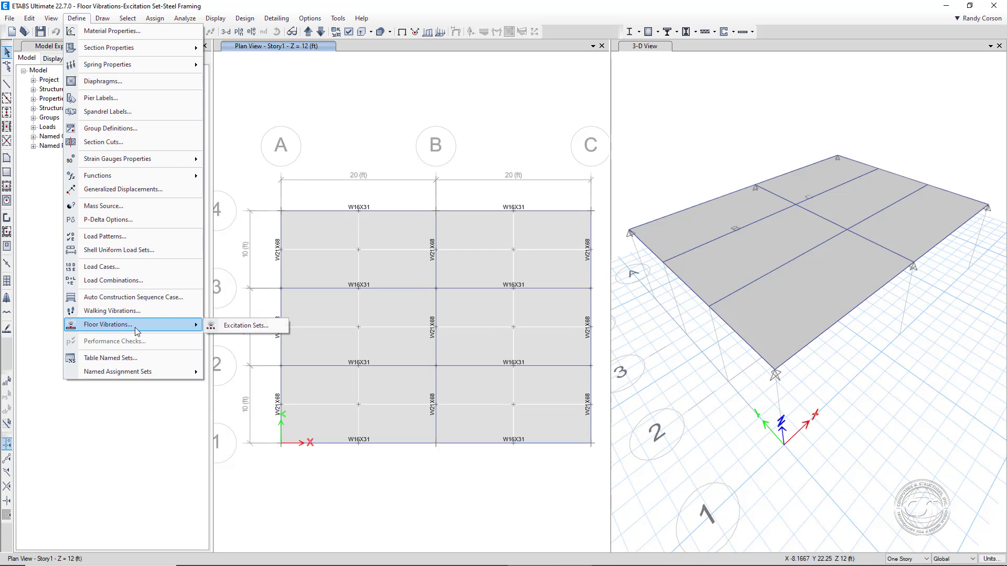
pyautogui.click(235, 326)
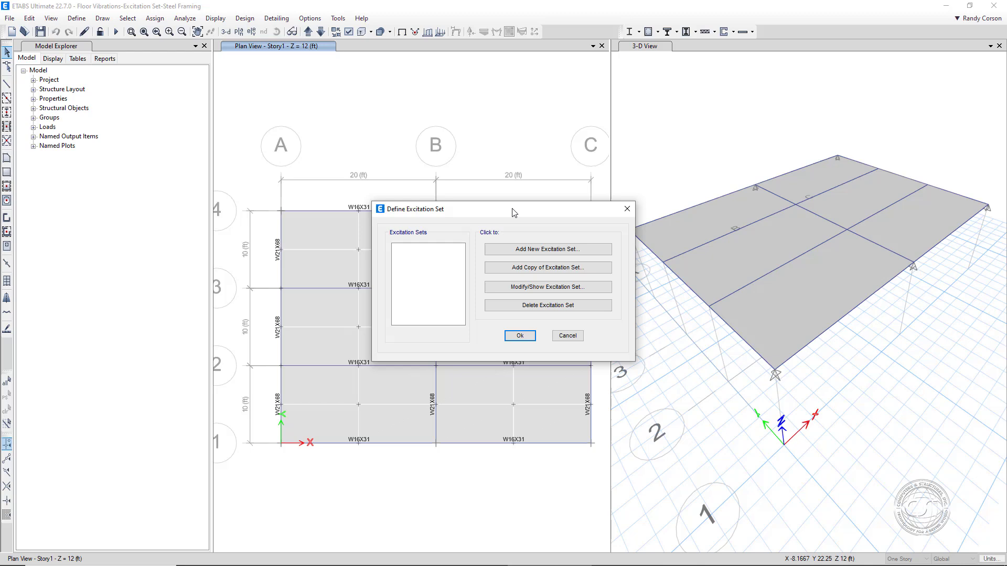
pyautogui.moveTo(513, 212); pyautogui.dragTo(797, 180)
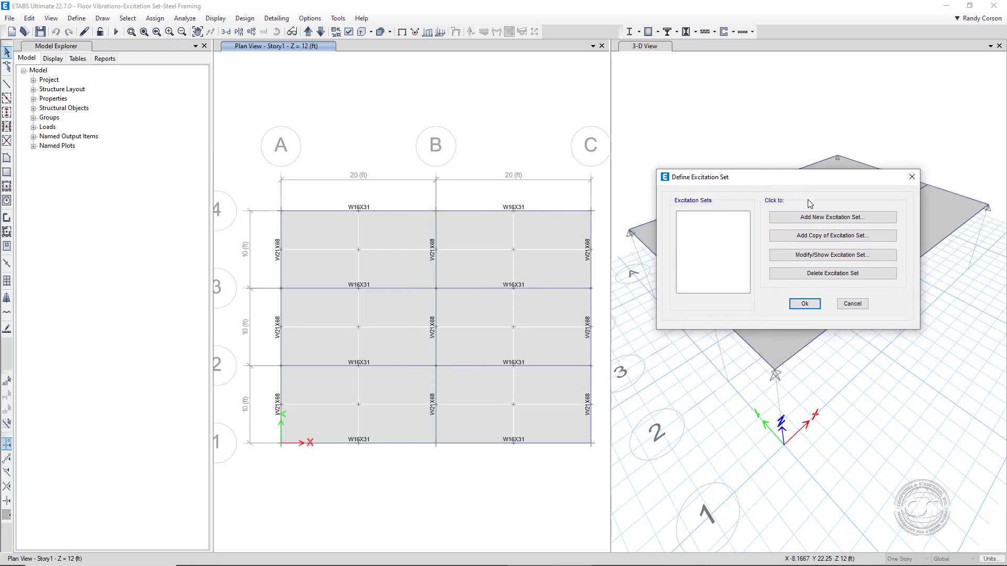
pyautogui.click(850, 218)
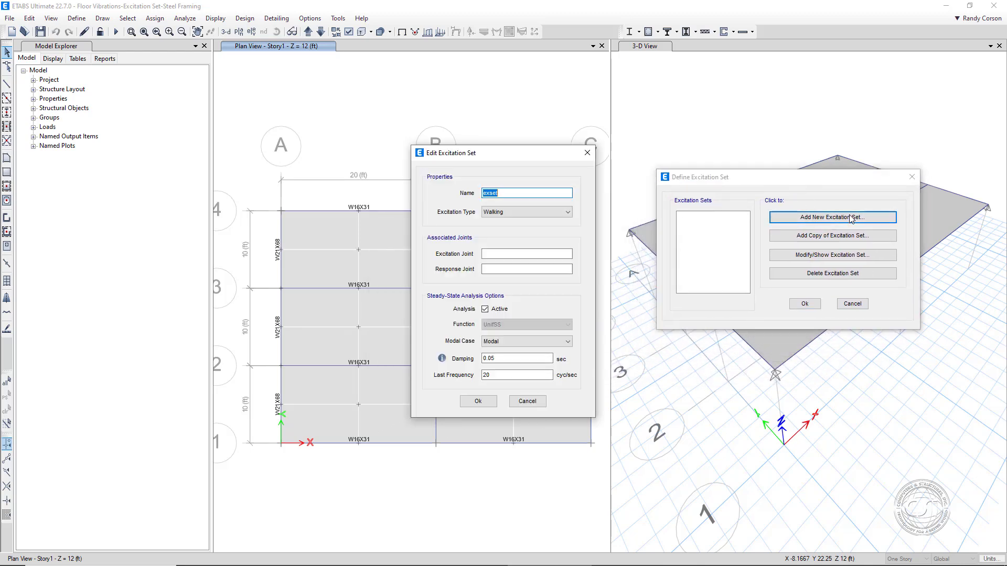
pyautogui.moveTo(514, 157); pyautogui.dragTo(795, 137)
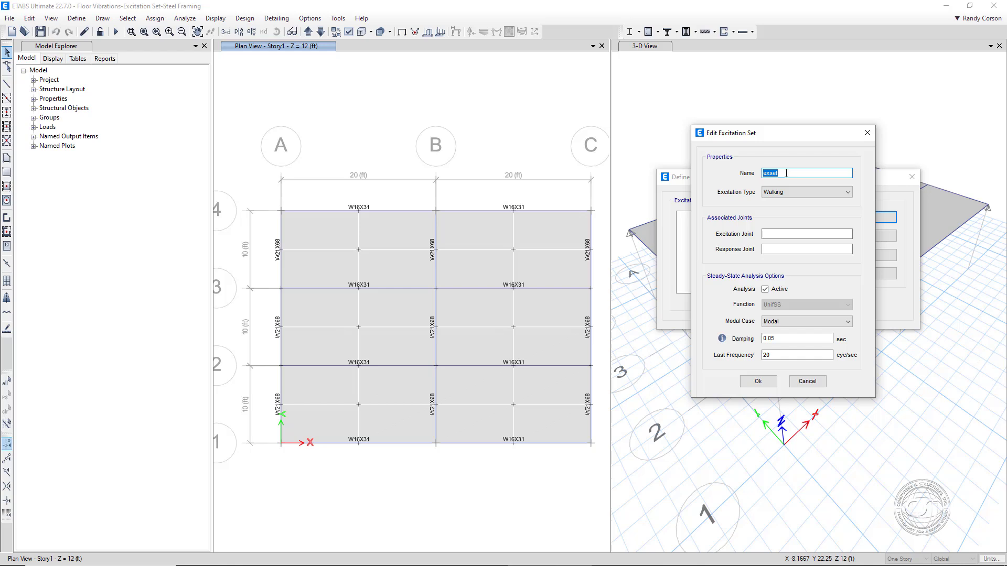
pyautogui.write('Auto_Flr_Vibration')
pyautogui.click(830, 193)
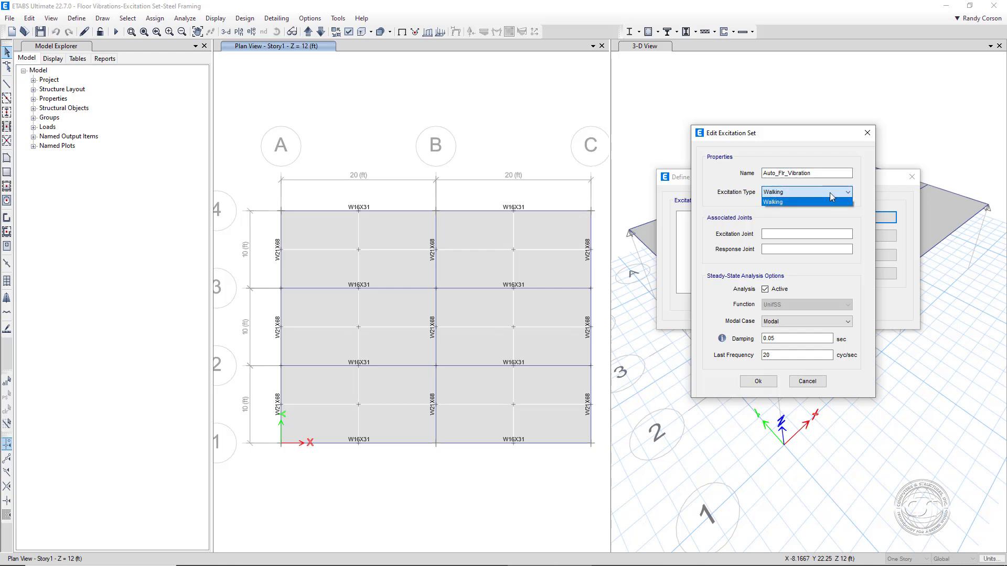
pyautogui.click(792, 191)
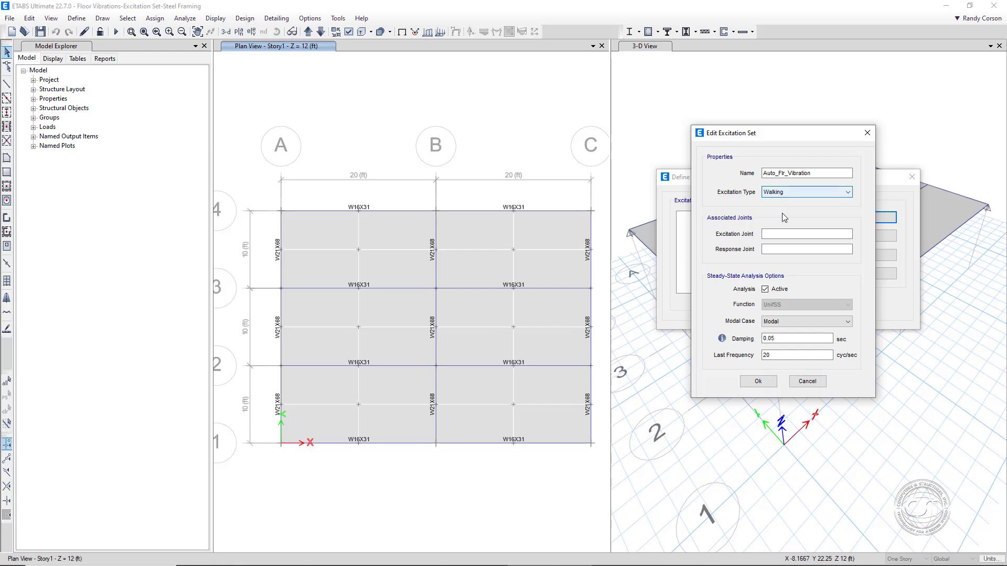
# Step: Set excitation joint 26 and response joint 33 in the Auto_Flr_Vibration set
pyautogui.click(767, 233)
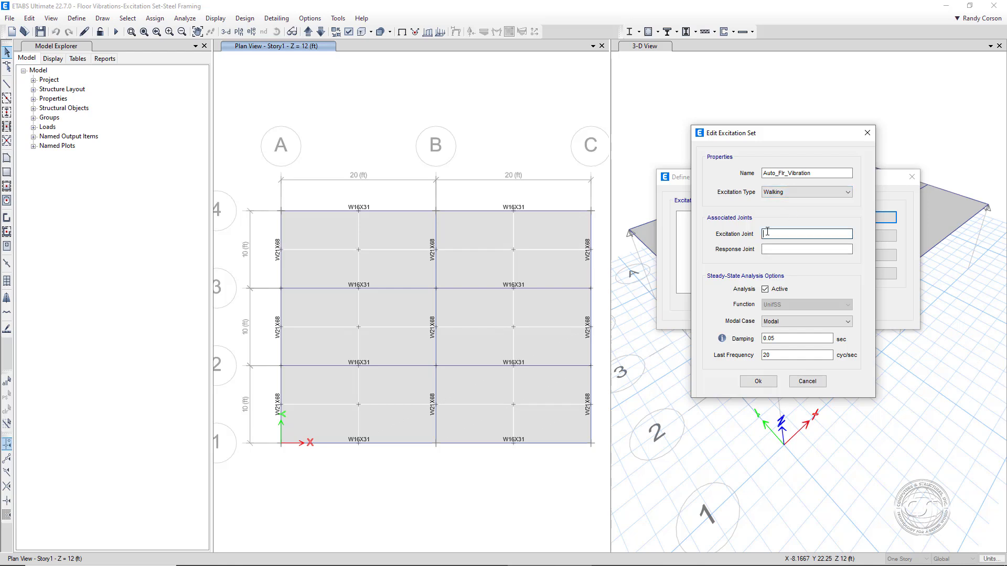
pyautogui.write('26')
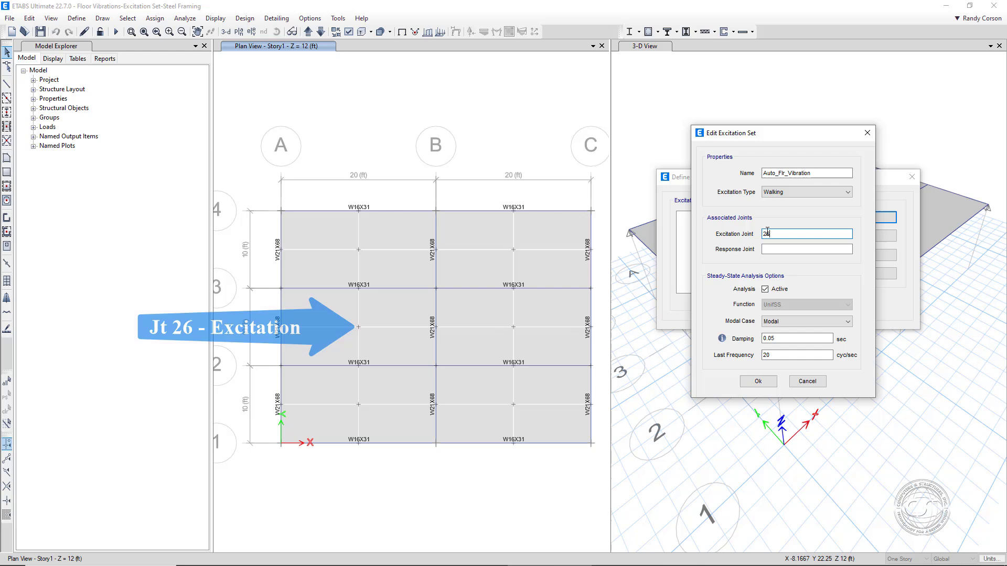
pyautogui.click(767, 249)
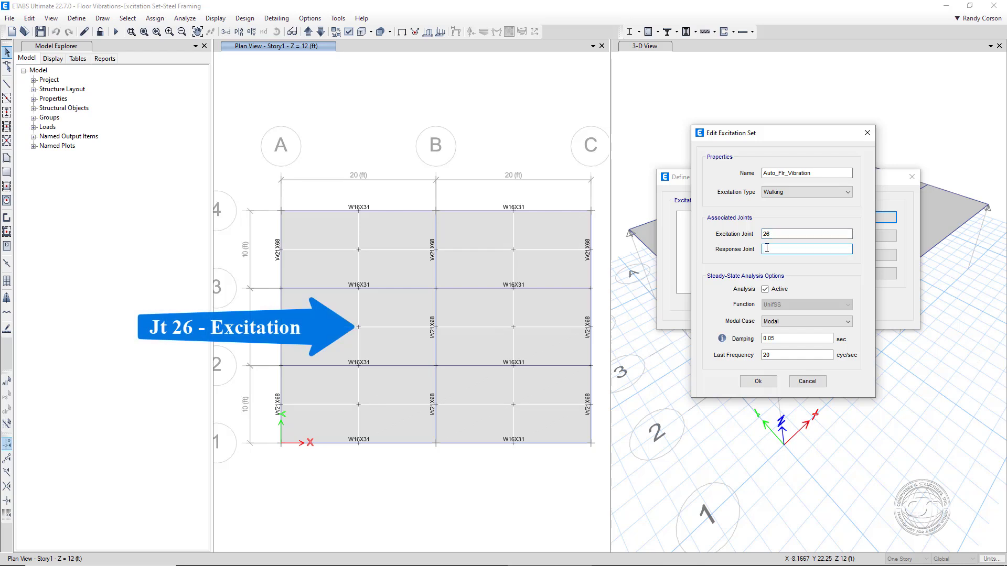
pyautogui.write('33')
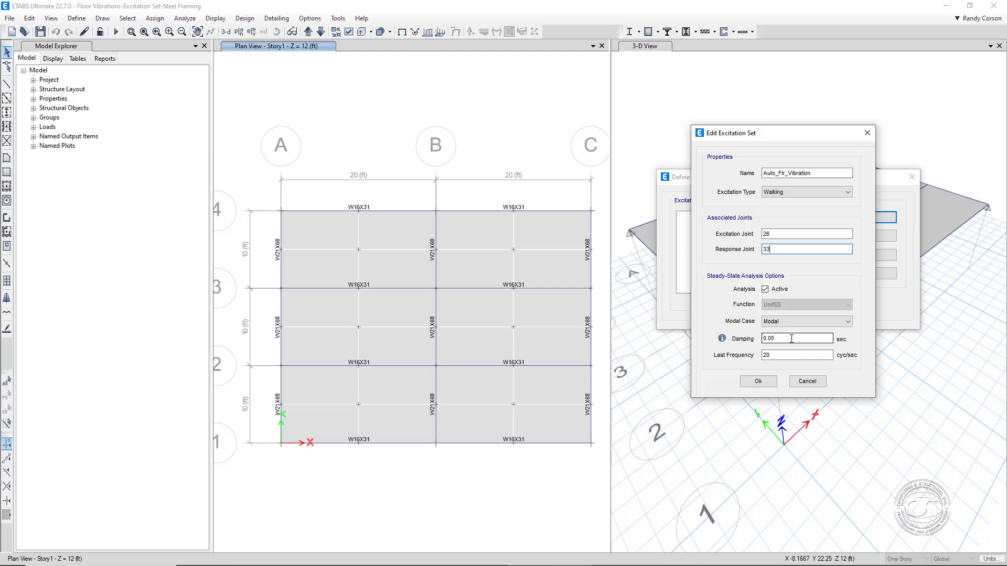
# Step: Change the damping from 0.05 to 0.04 and save the Auto_Flr_Vibration excitation set
pyautogui.click(791, 338)
pyautogui.moveTo(772, 340); pyautogui.dragTo(796, 338)
pyautogui.write('4')
pyautogui.click(757, 383)
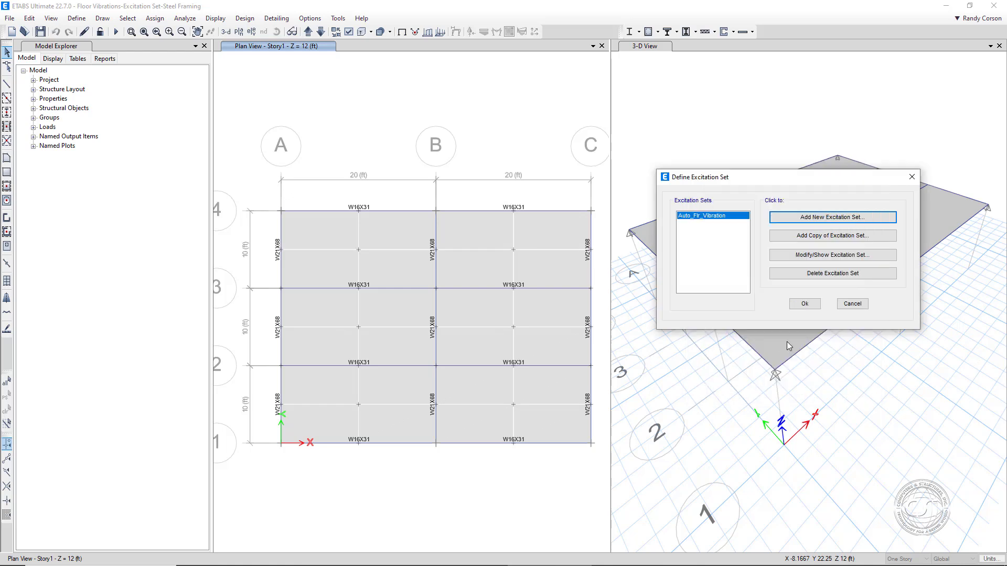
pyautogui.click(805, 304)
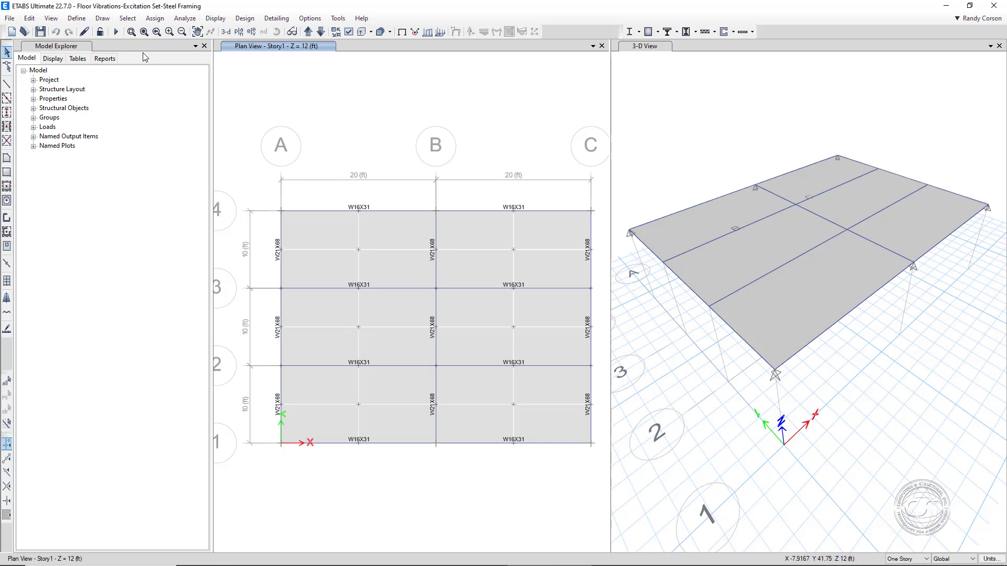
# Step: Run the analysis (F5) to display the floor's Dead-load deflected shape in 3-D
pyautogui.click(116, 32)
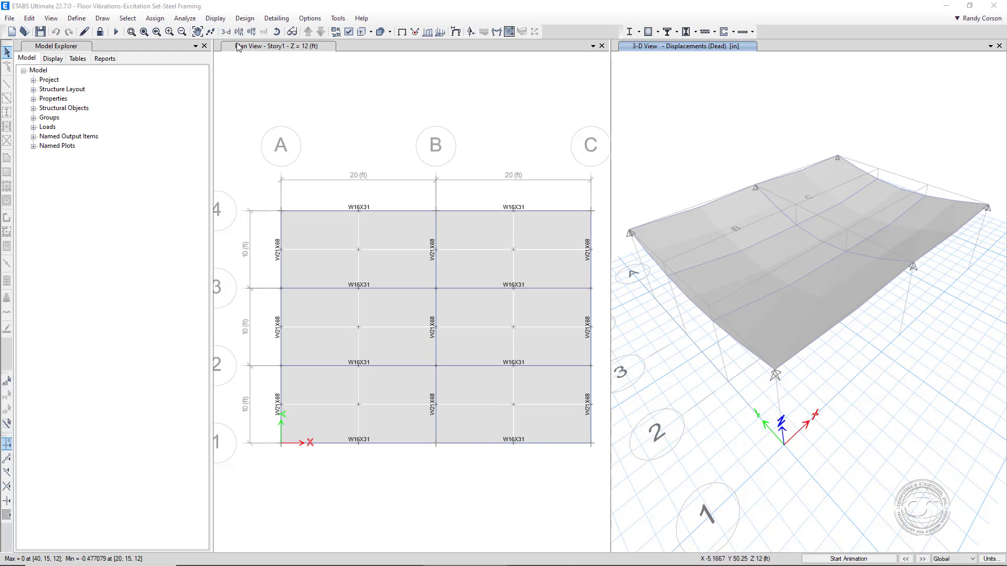
pyautogui.click(215, 18)
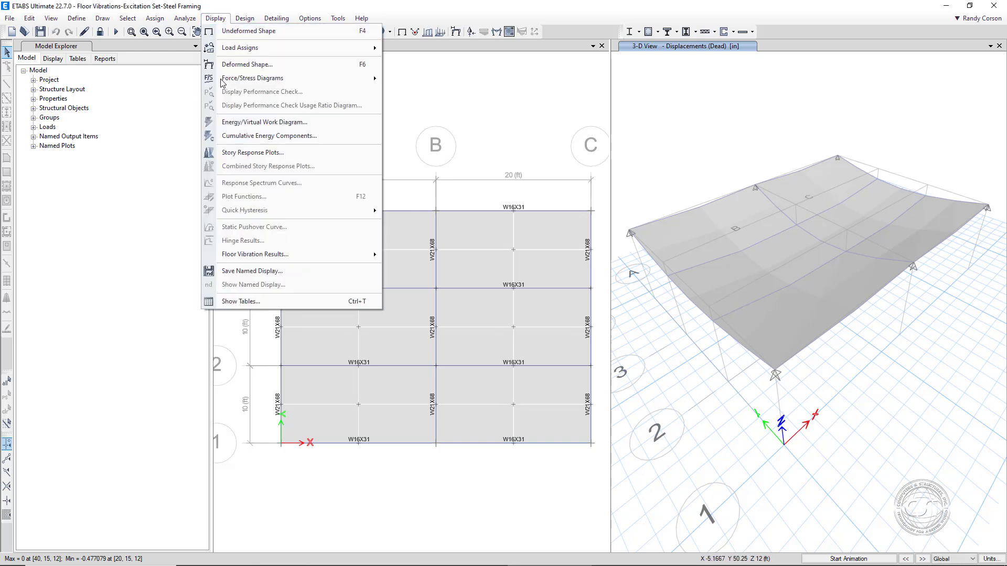
pyautogui.click(233, 302)
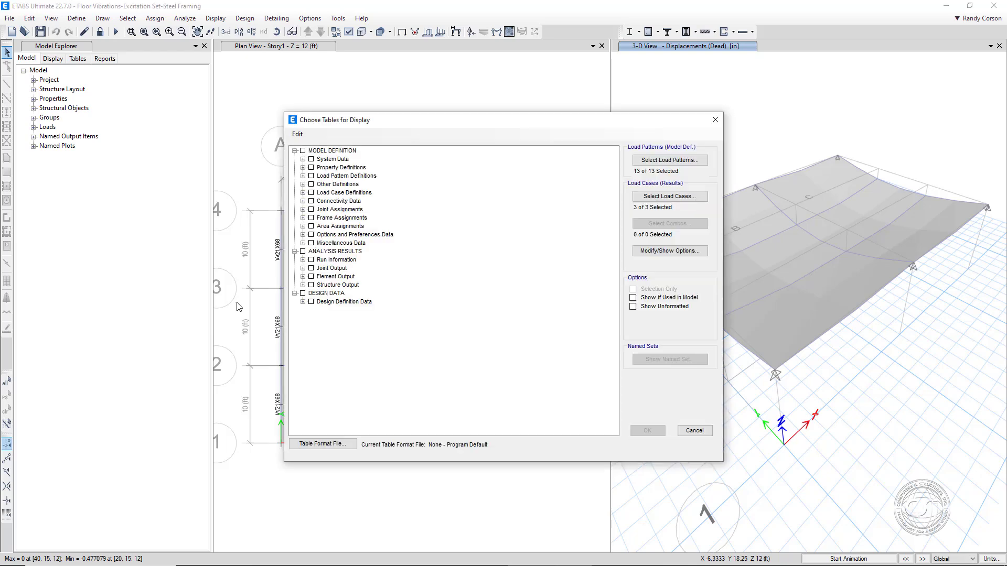
pyautogui.click(303, 285)
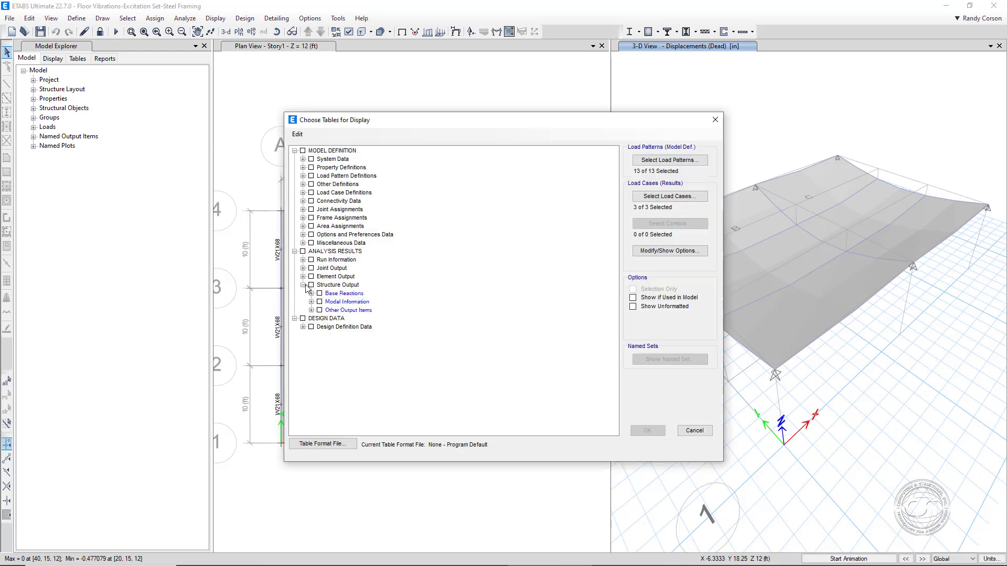
pyautogui.click(311, 302)
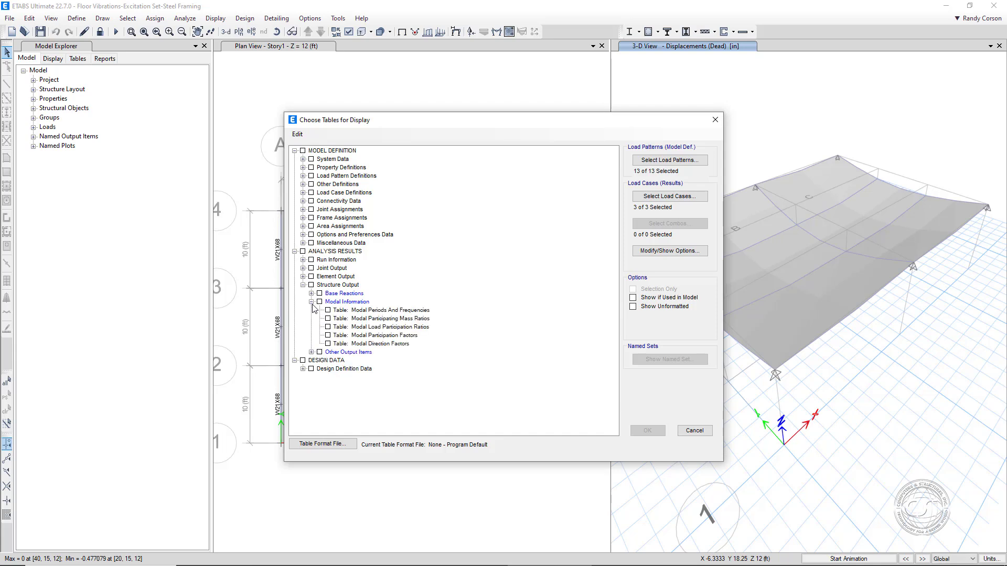
pyautogui.click(340, 313)
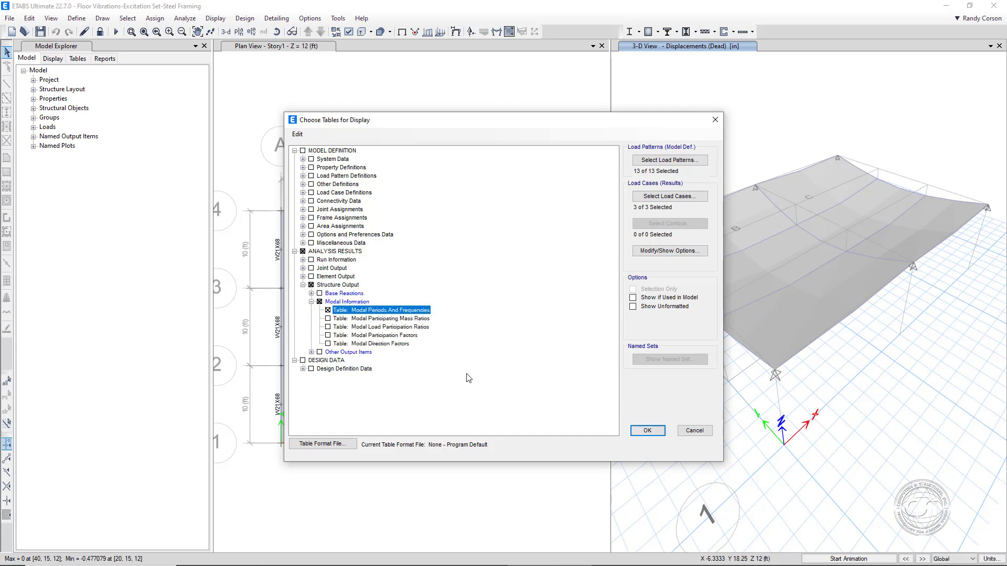
pyautogui.click(645, 432)
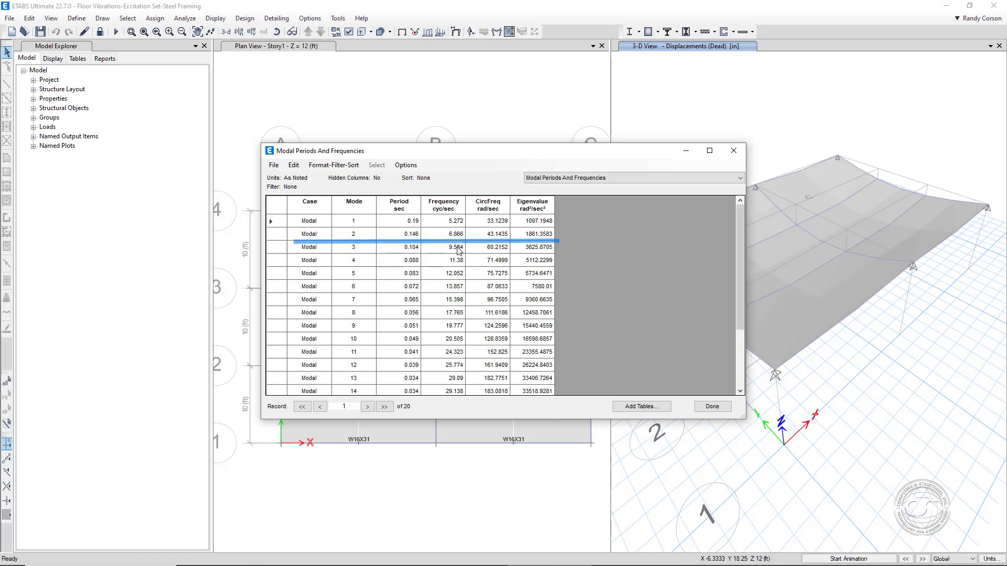
pyautogui.click(712, 407)
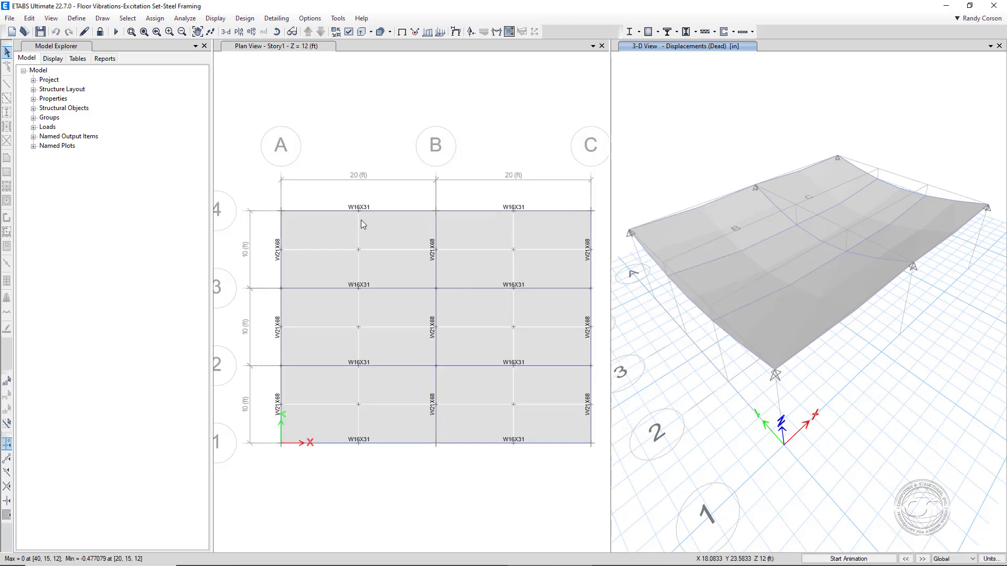
# Step: Show Walking Vibration results for Offices & Residences, select the High Freq. row, and view Comfort Limits Plot
pyautogui.click(214, 18)
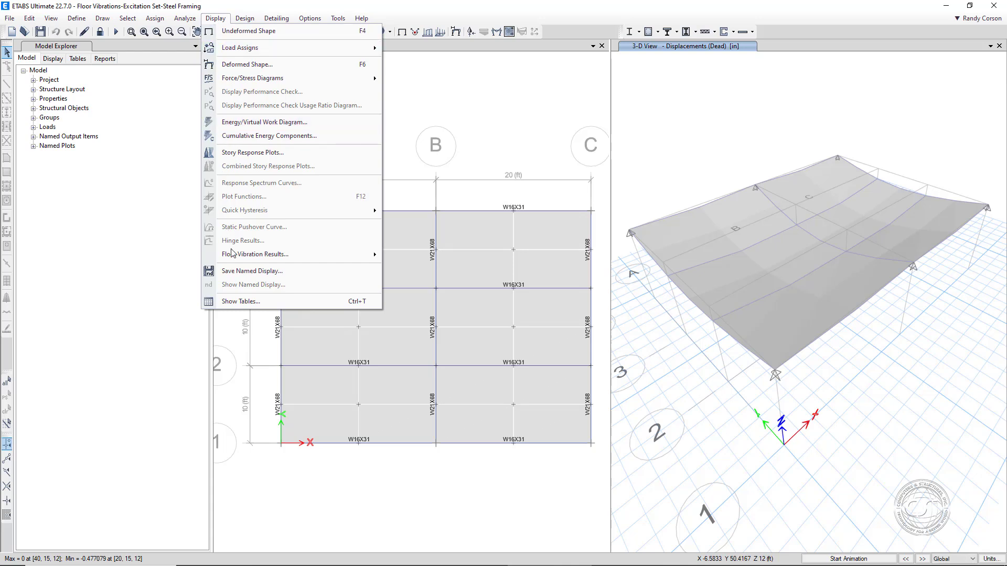
pyautogui.moveTo(231, 255)
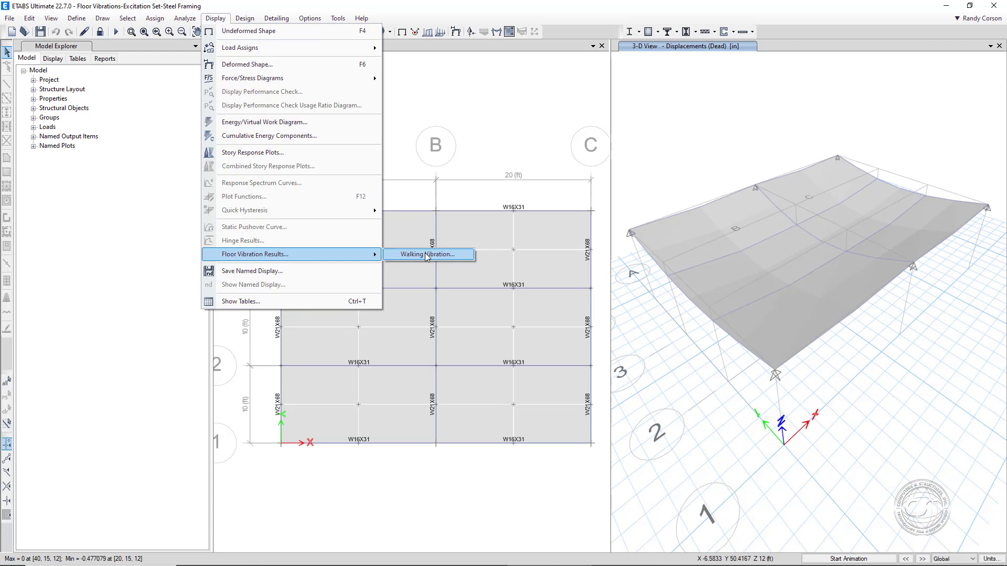
pyautogui.click(426, 255)
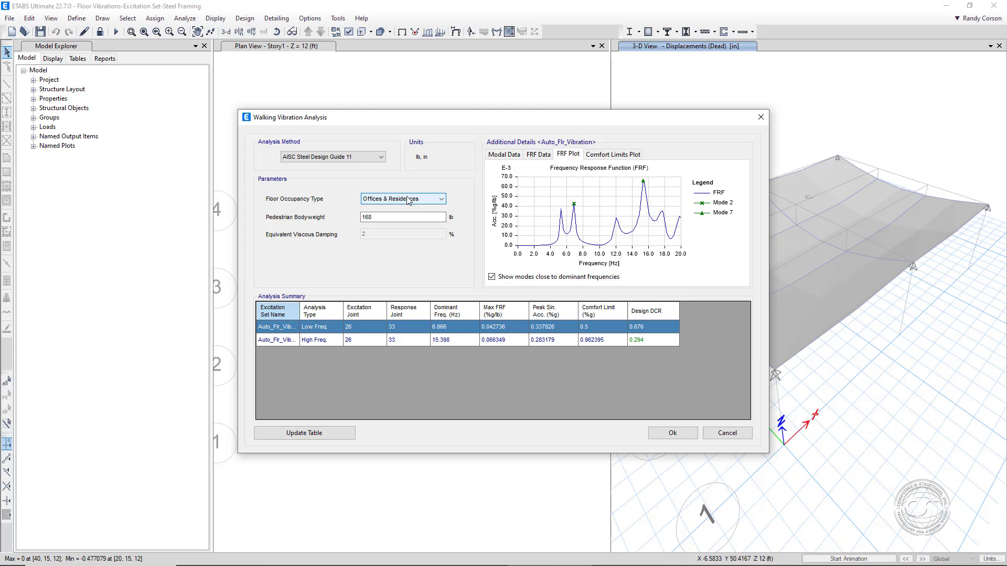
pyautogui.click(408, 200)
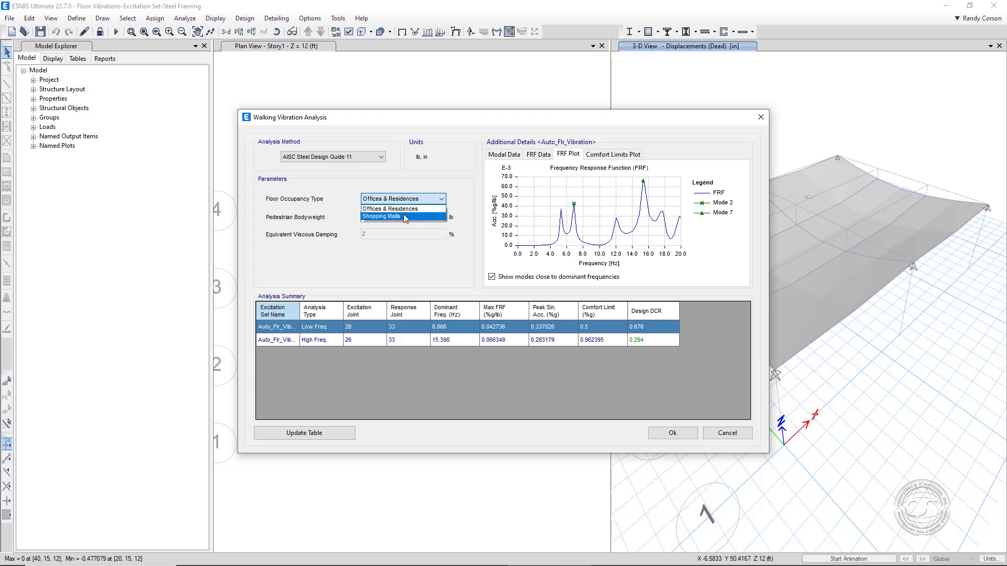
pyautogui.click(406, 208)
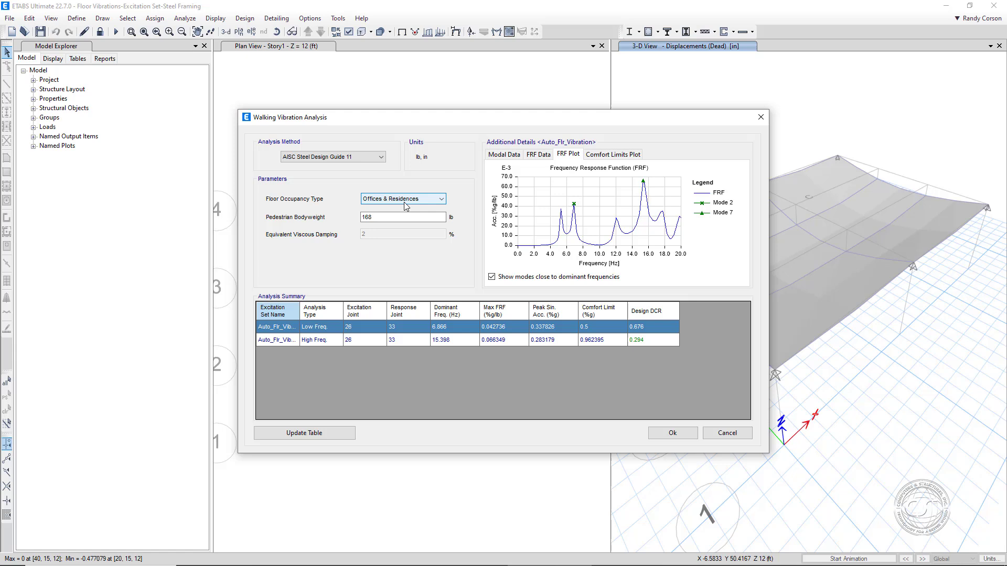
pyautogui.click(395, 218)
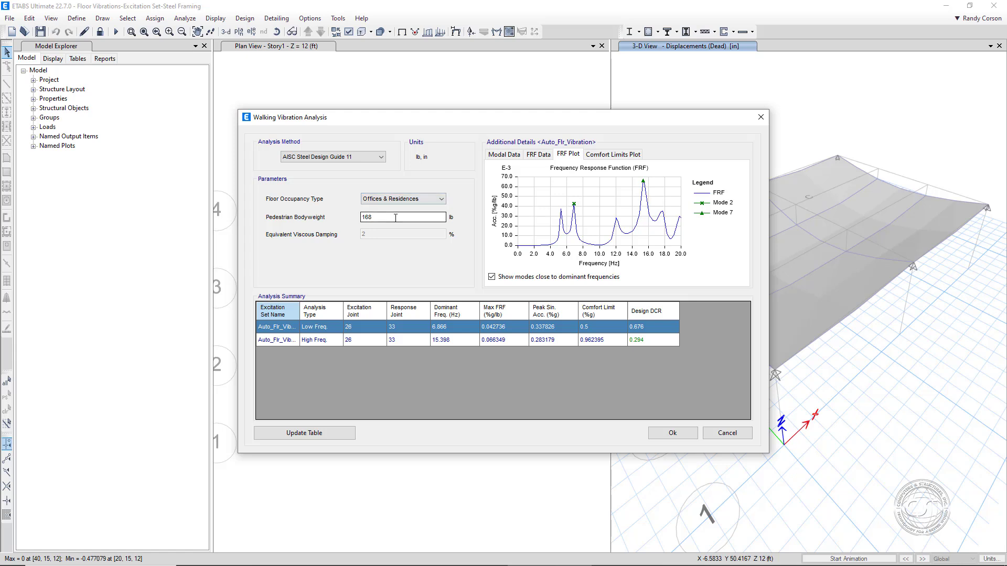
pyautogui.click(458, 340)
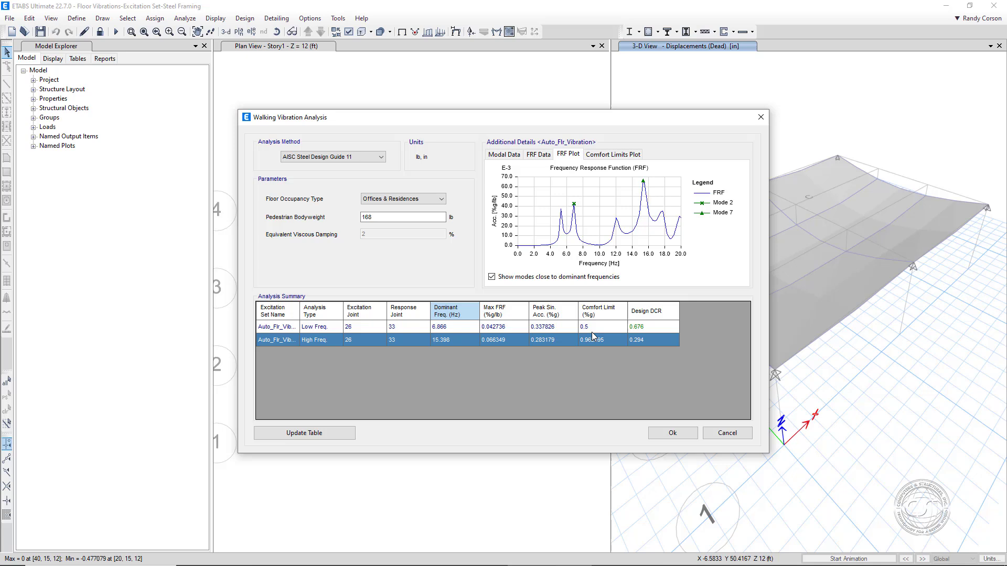
pyautogui.click(606, 156)
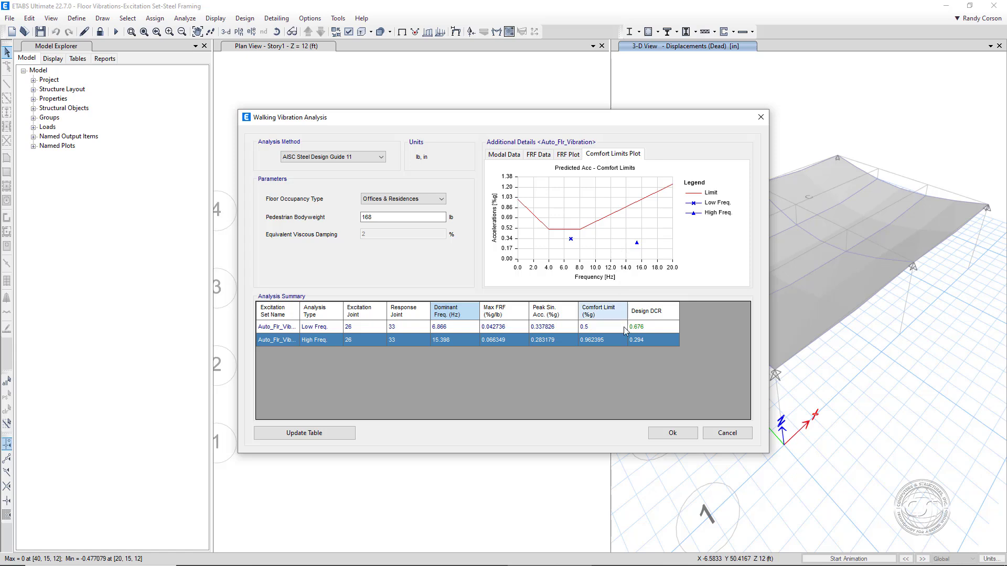
# Step: Close the Walking Vibration Analysis dialog with Ok
pyautogui.click(672, 433)
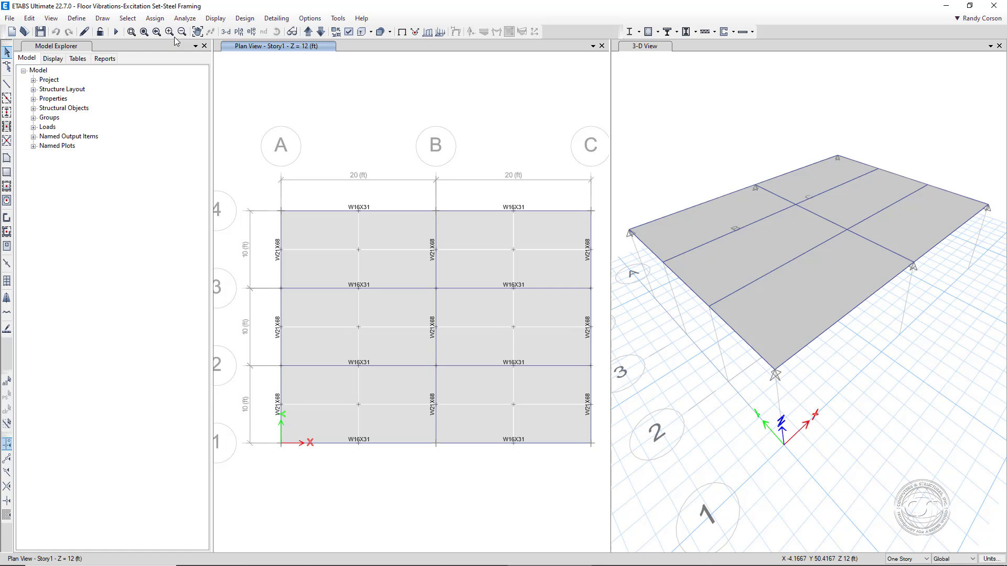
# Step: Add load pattern 'Jt 26' of type Other with self-weight multiplier 0
pyautogui.click(83, 20)
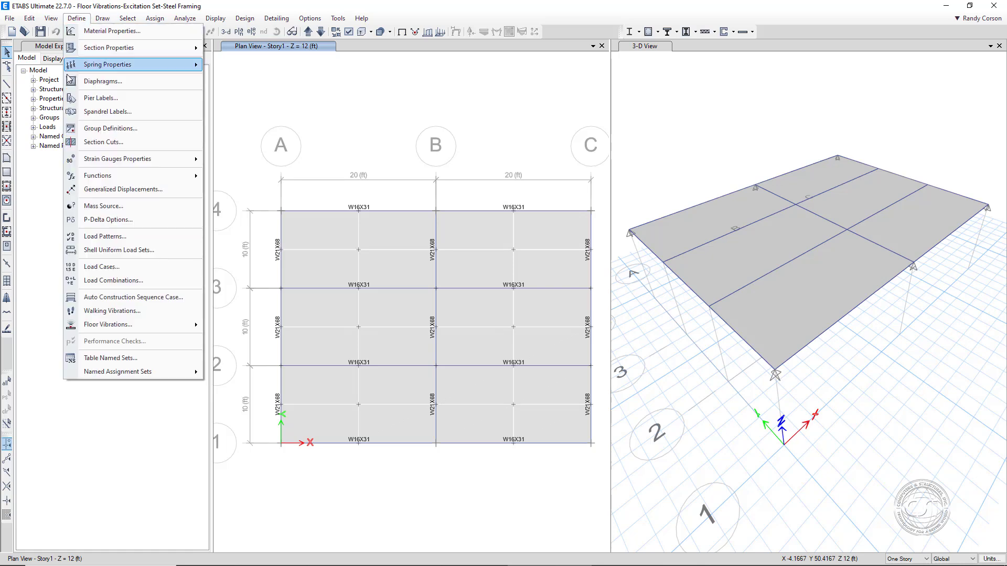
pyautogui.click(88, 237)
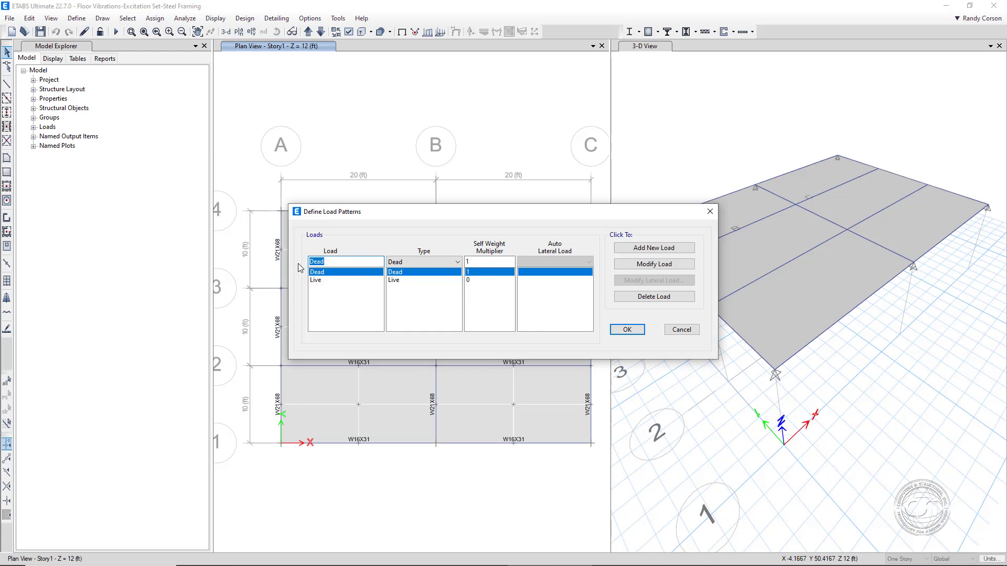
pyautogui.write('Jt 26')
pyautogui.click(389, 261)
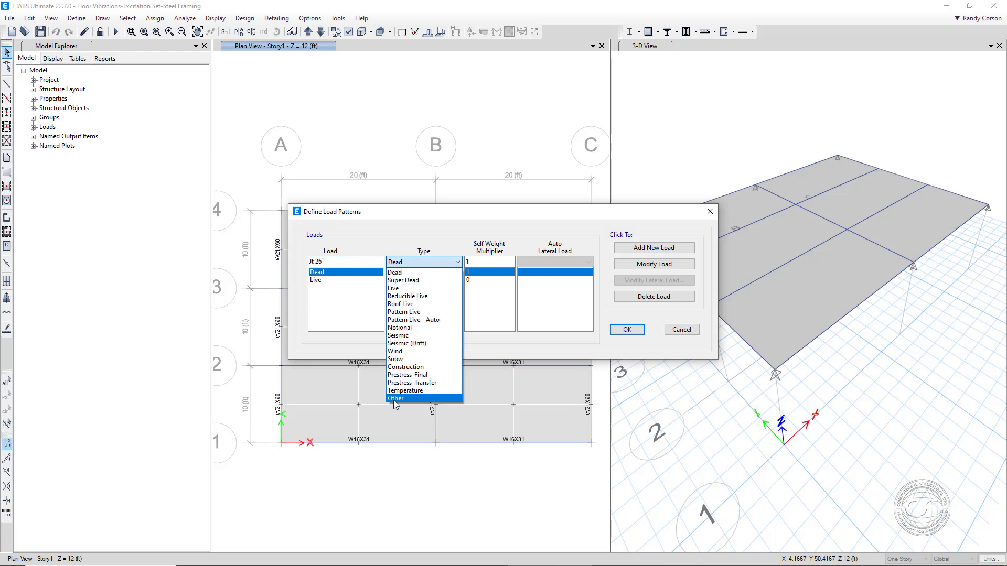
pyautogui.click(393, 399)
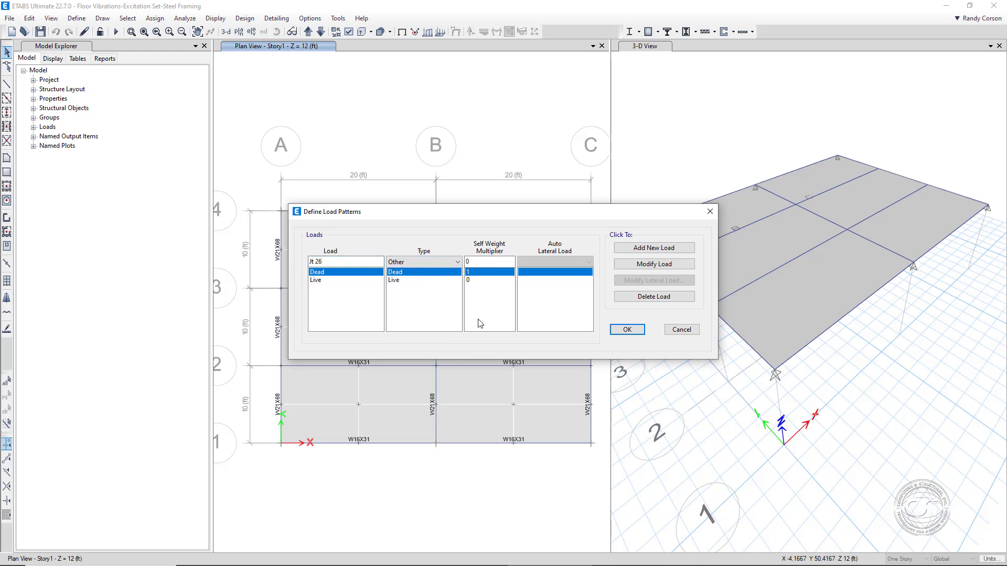
pyautogui.click(660, 252)
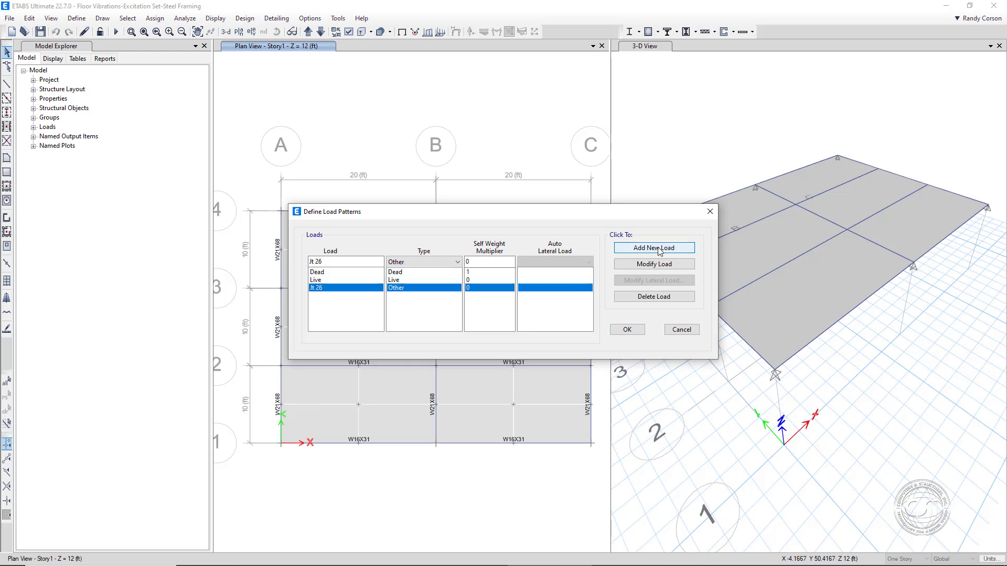
pyautogui.click(635, 331)
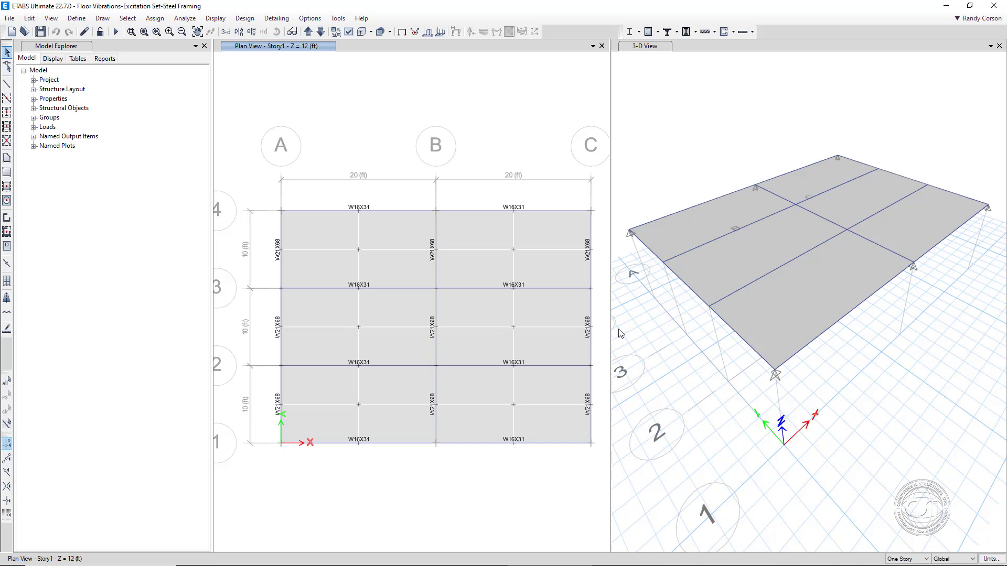
# Step: Select joint 26 and assign it a -1 kip Global Z force in load pattern Jt 26
pyautogui.click(358, 327)
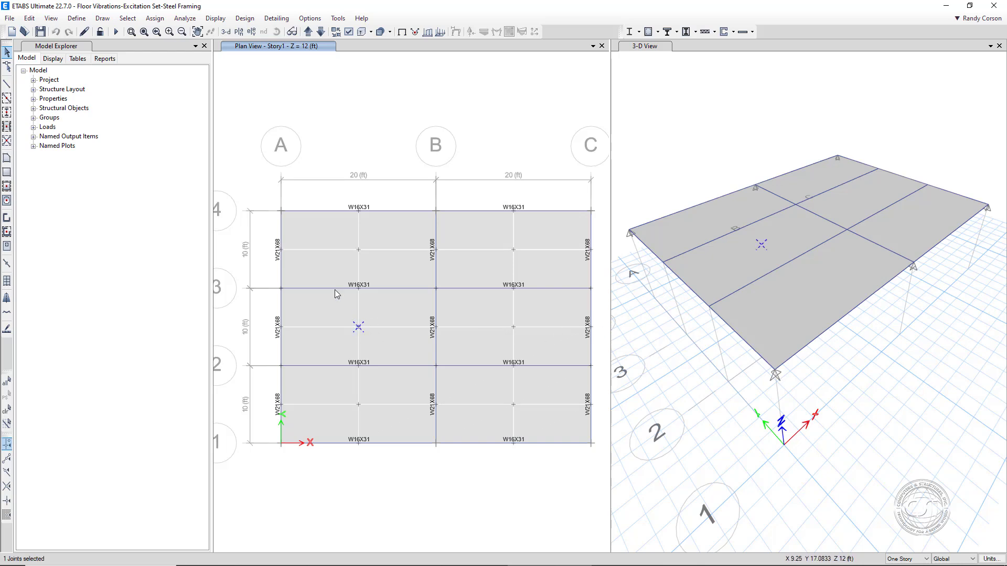
pyautogui.click(156, 19)
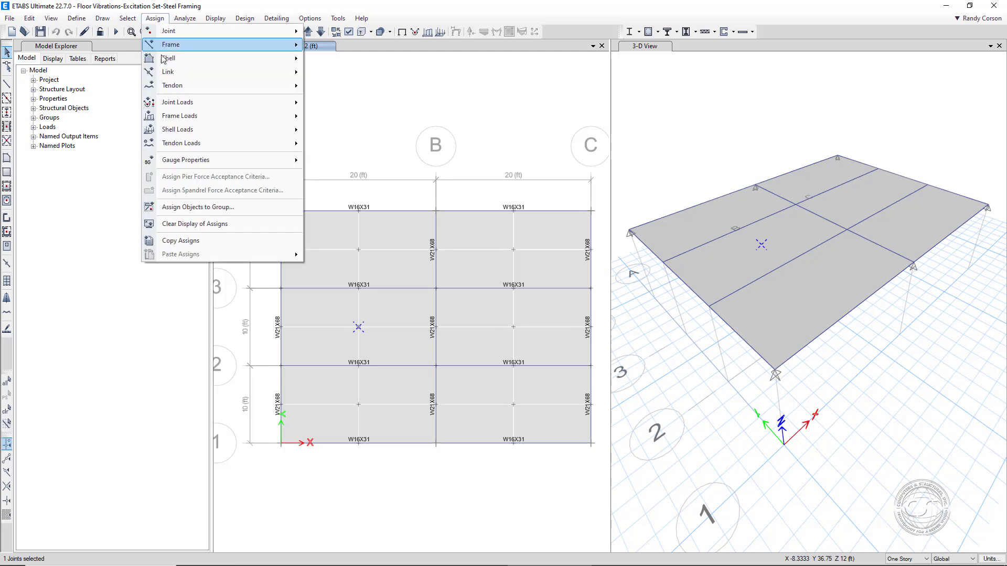
pyautogui.moveTo(173, 102)
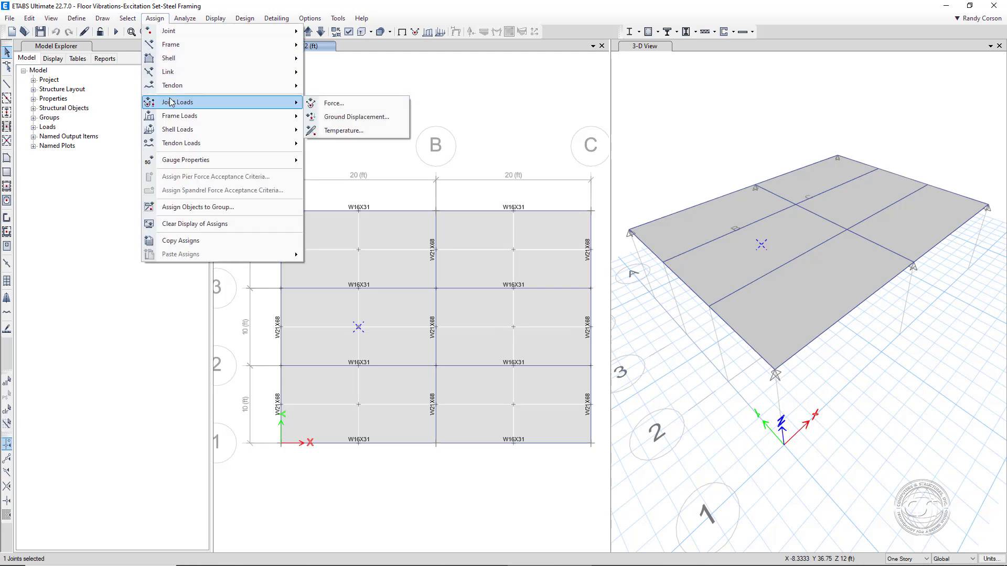
pyautogui.click(330, 105)
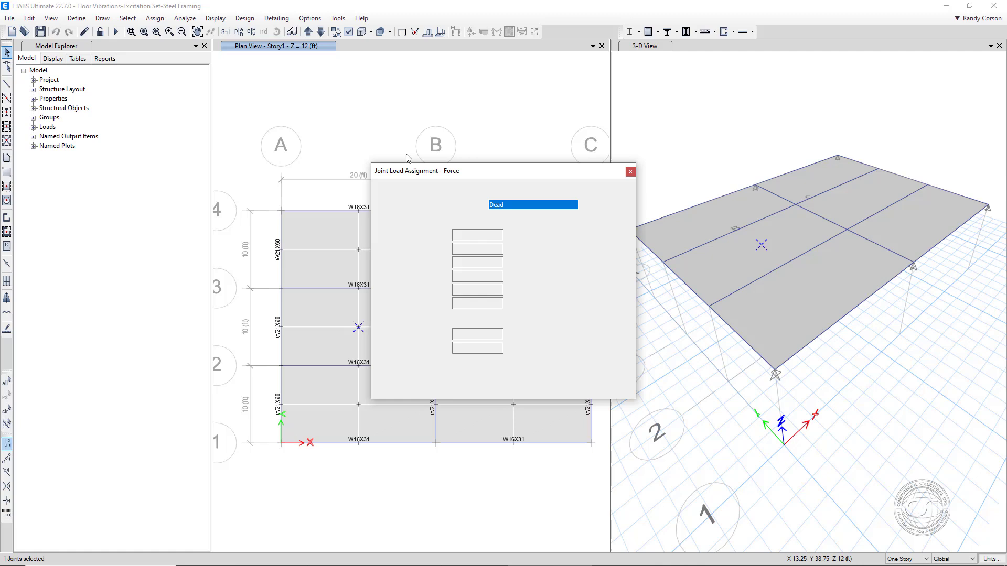
pyautogui.click(512, 206)
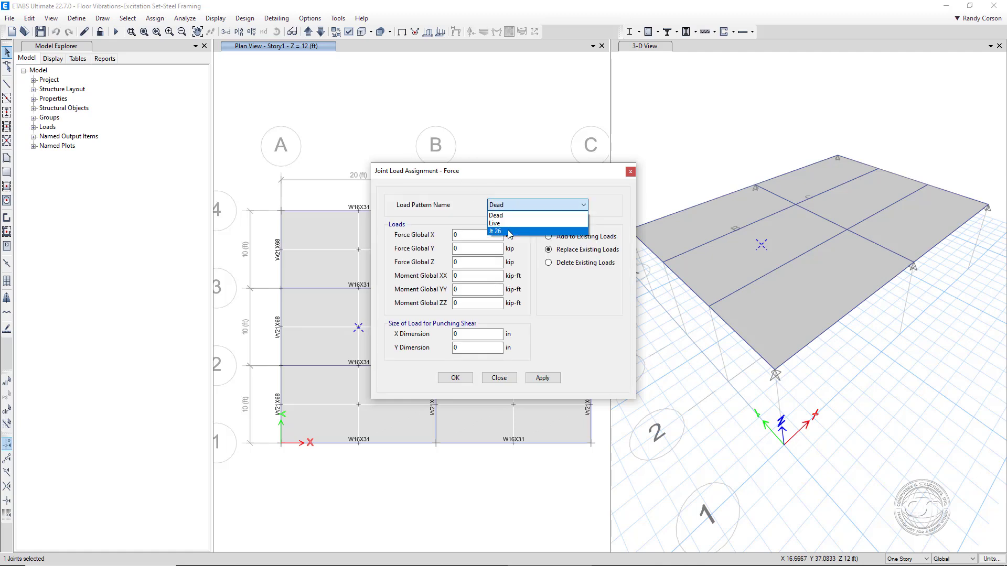
pyautogui.click(508, 230)
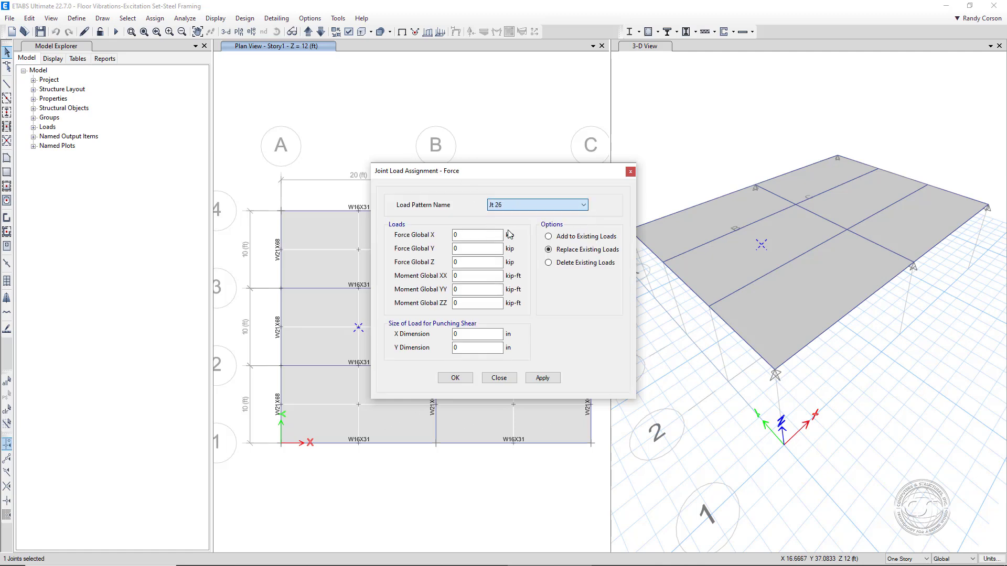
pyautogui.doubleClick(471, 263)
pyautogui.write('-1')
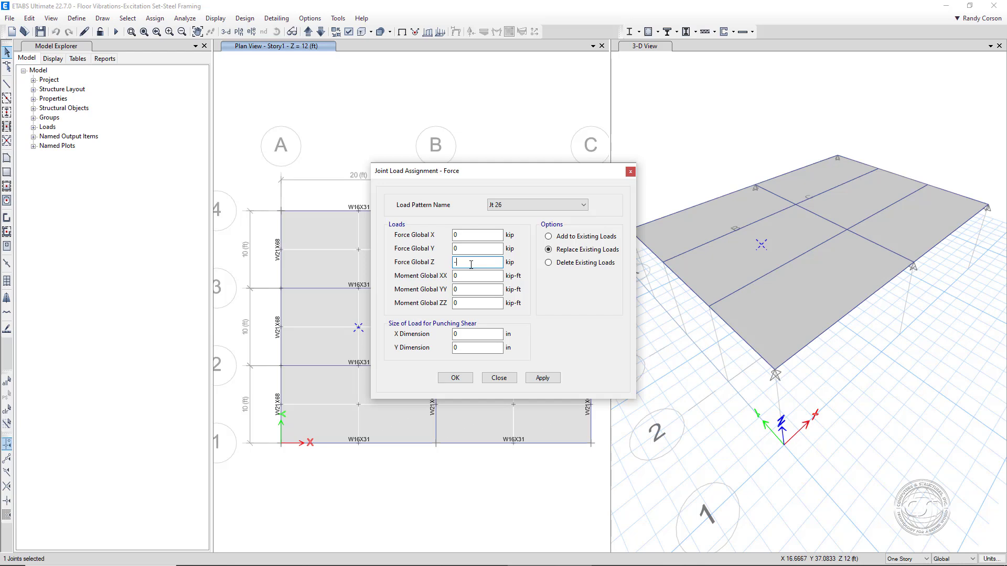
pyautogui.click(533, 376)
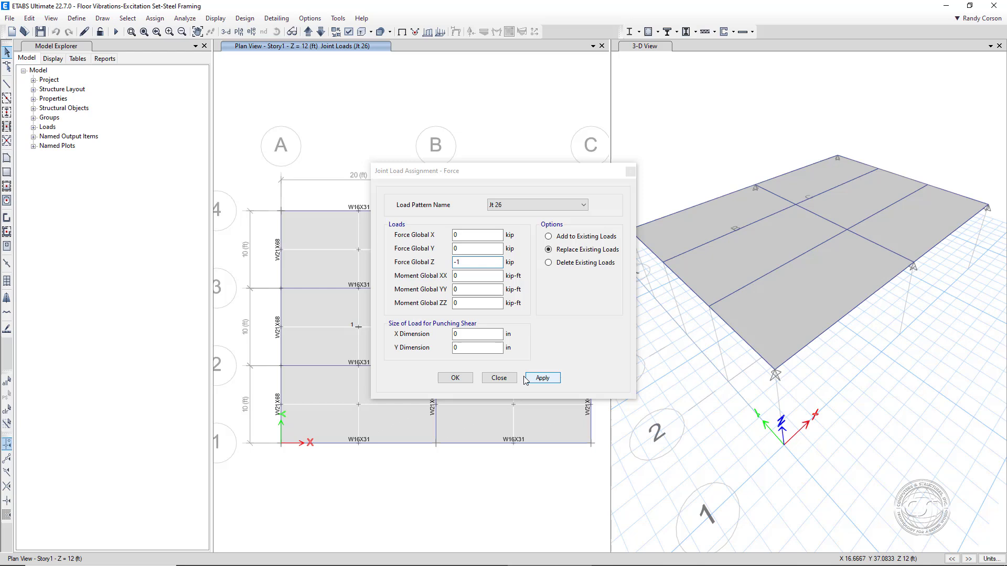
pyautogui.click(527, 378)
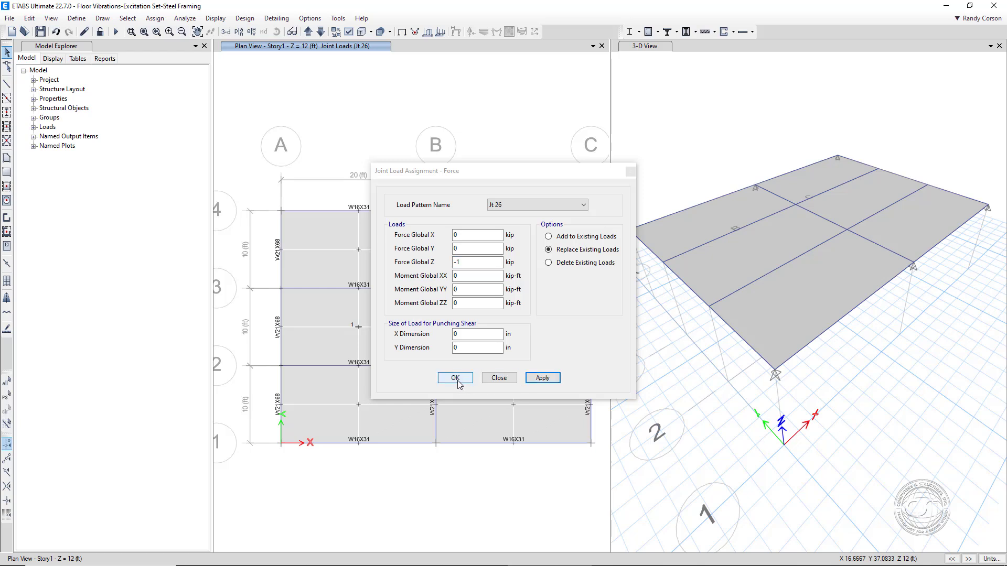
pyautogui.click(456, 380)
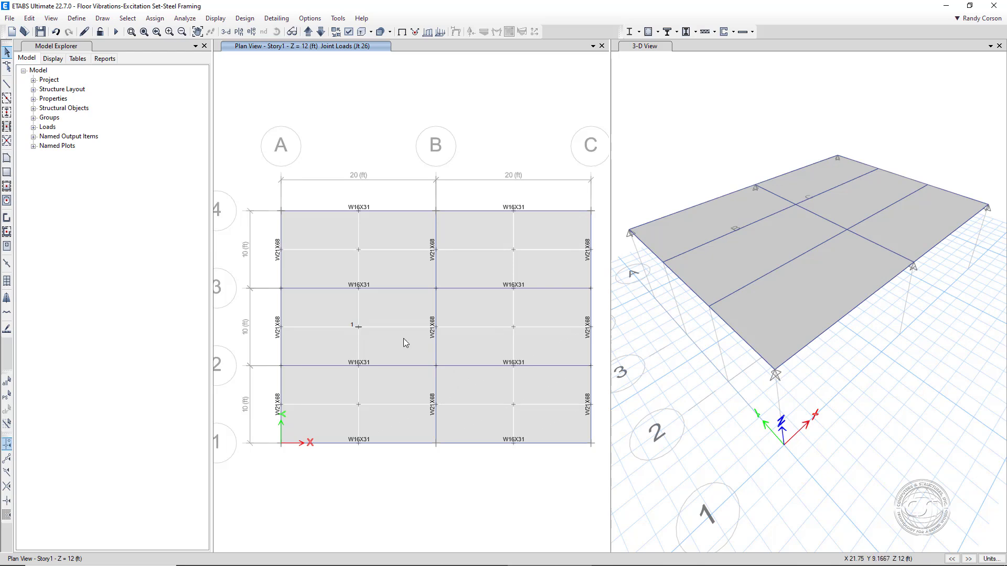
# Step: Create a new load case LCase1 of type Steady State
pyautogui.click(82, 19)
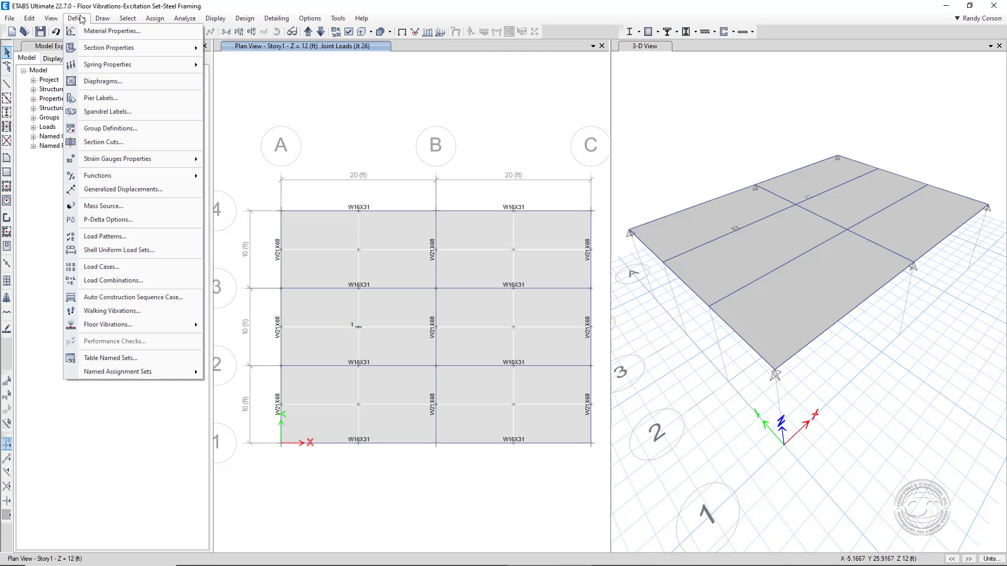
pyautogui.click(117, 268)
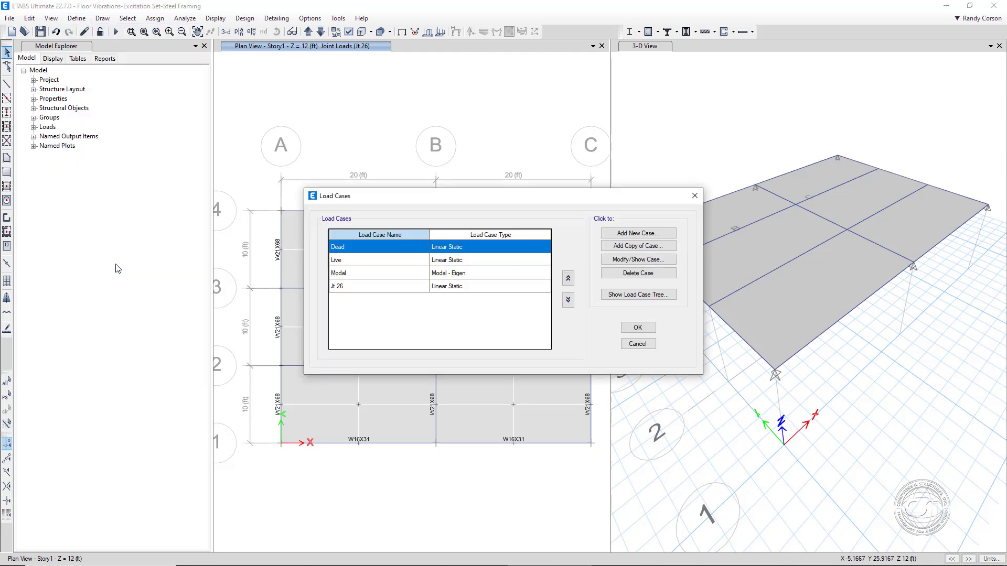
pyautogui.click(633, 233)
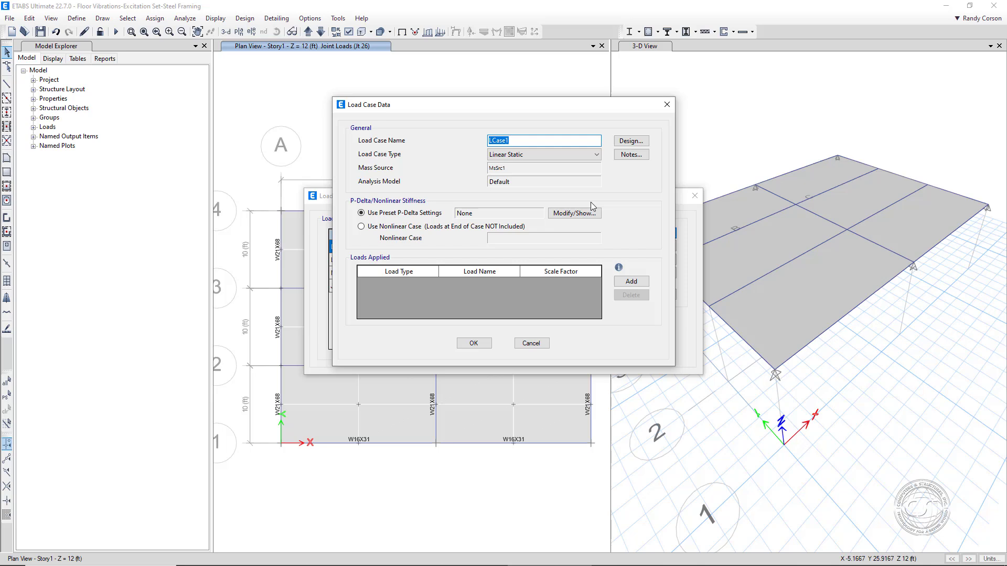
pyautogui.click(556, 153)
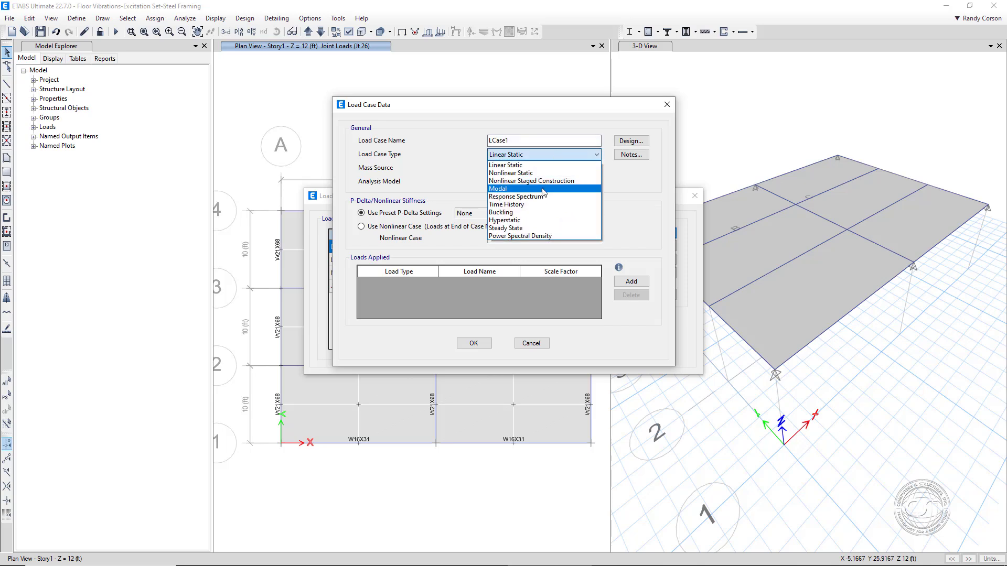
pyautogui.click(524, 229)
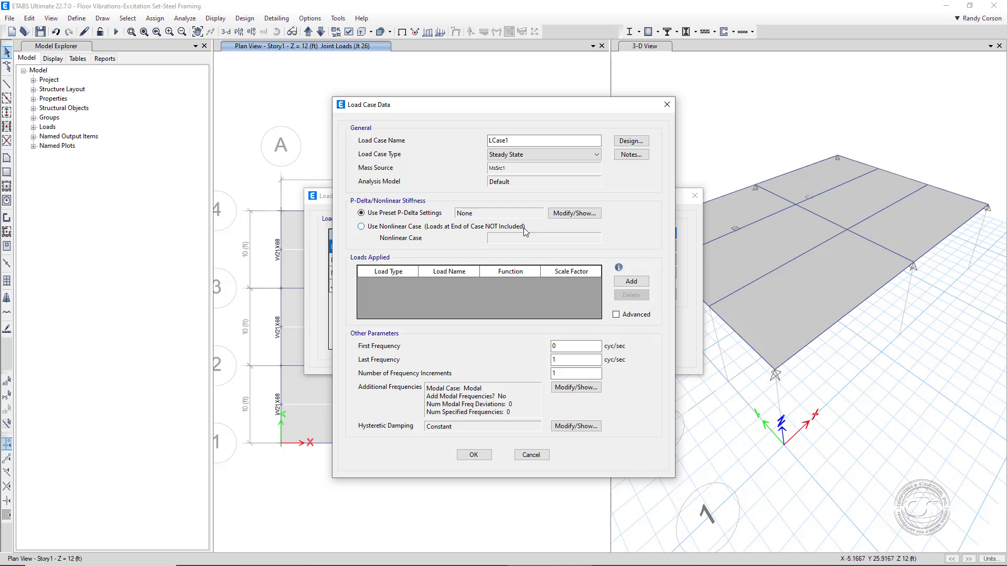
# Step: Apply load pattern Jt 26 with the UnifSS frequency function
pyautogui.click(629, 282)
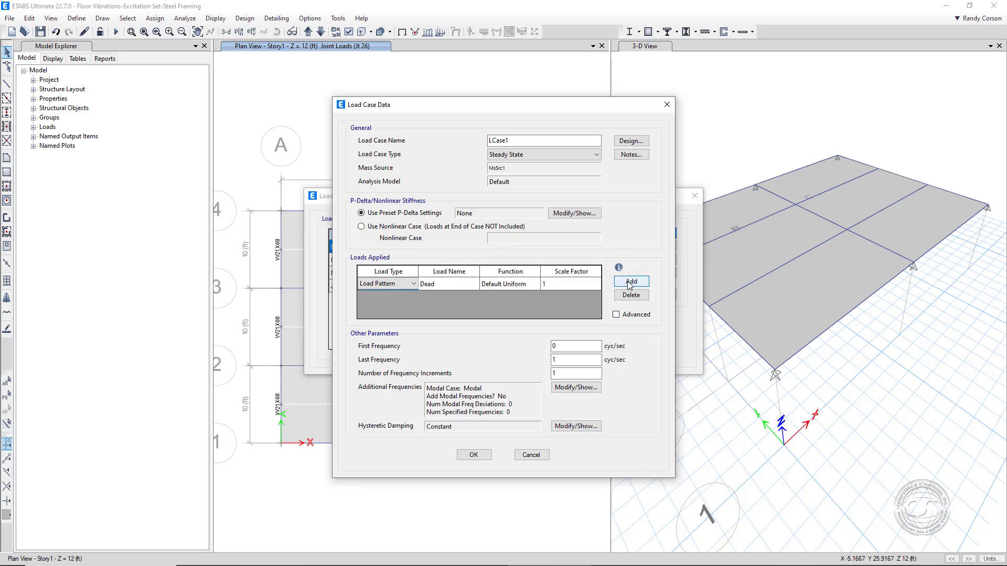
pyautogui.click(431, 285)
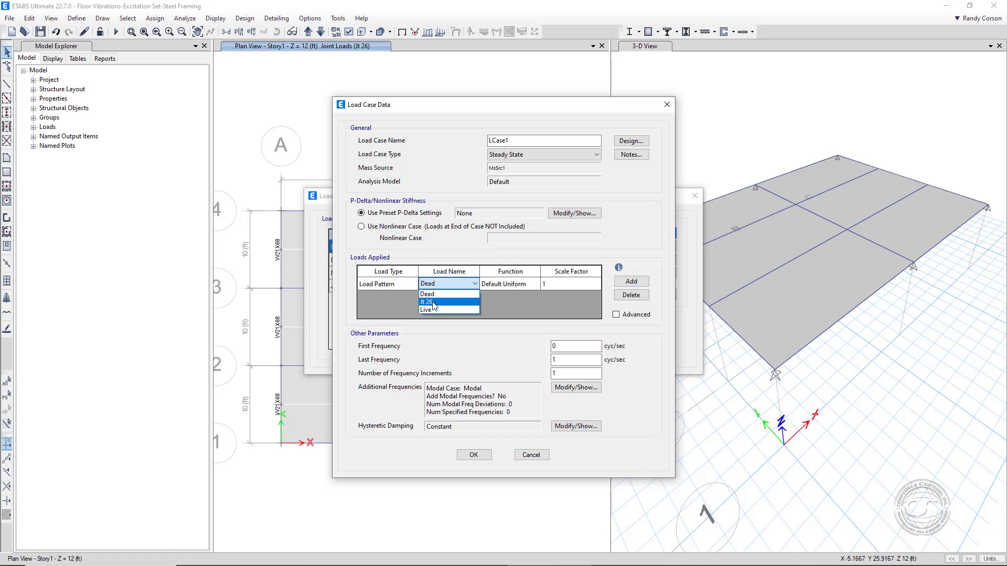
pyautogui.click(433, 303)
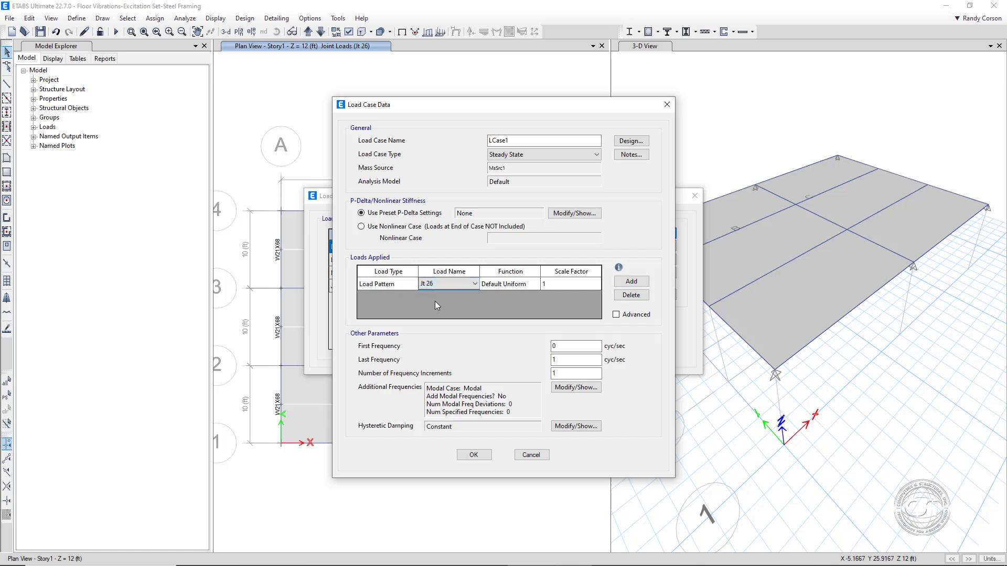
pyautogui.click(514, 283)
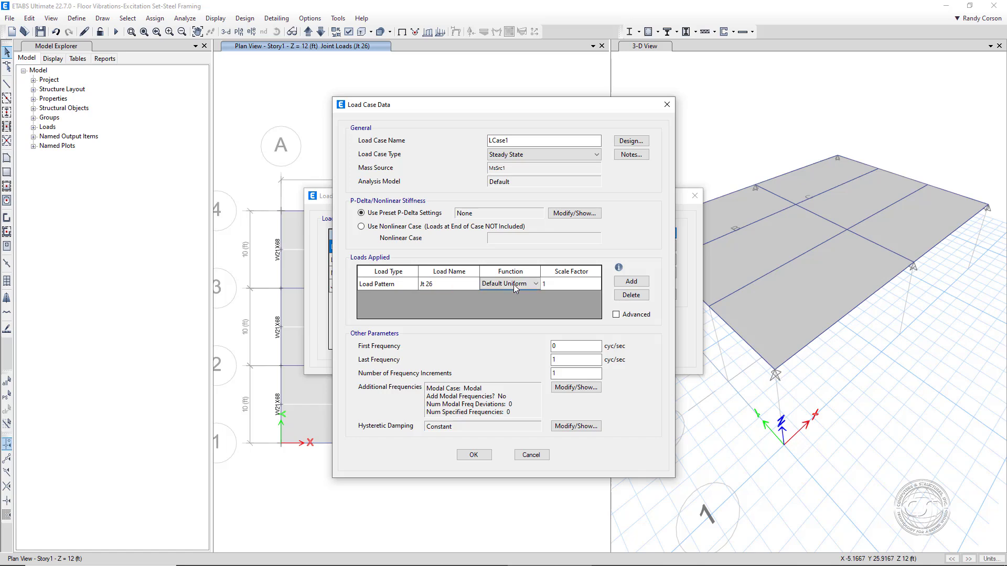
pyautogui.click(515, 284)
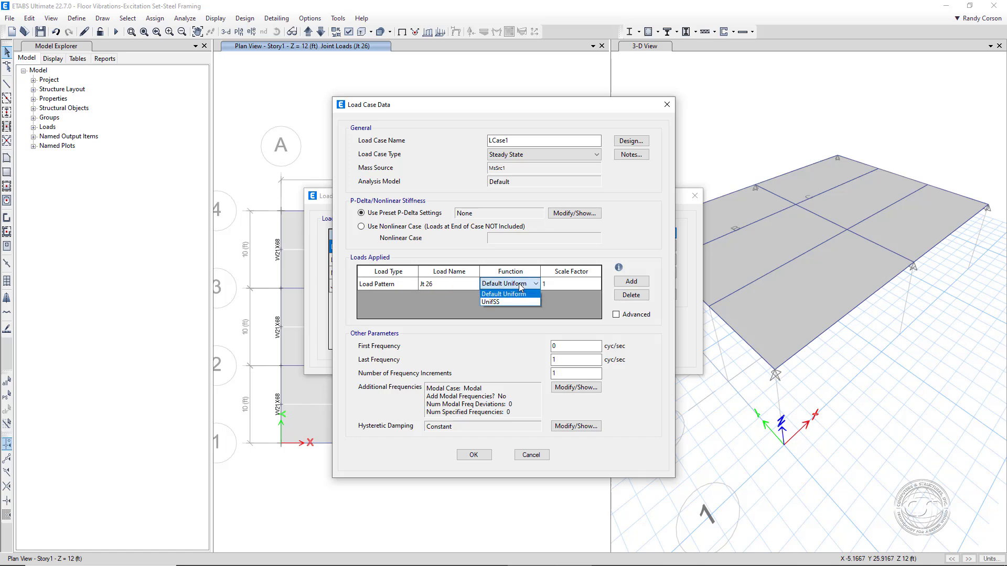
pyautogui.click(496, 303)
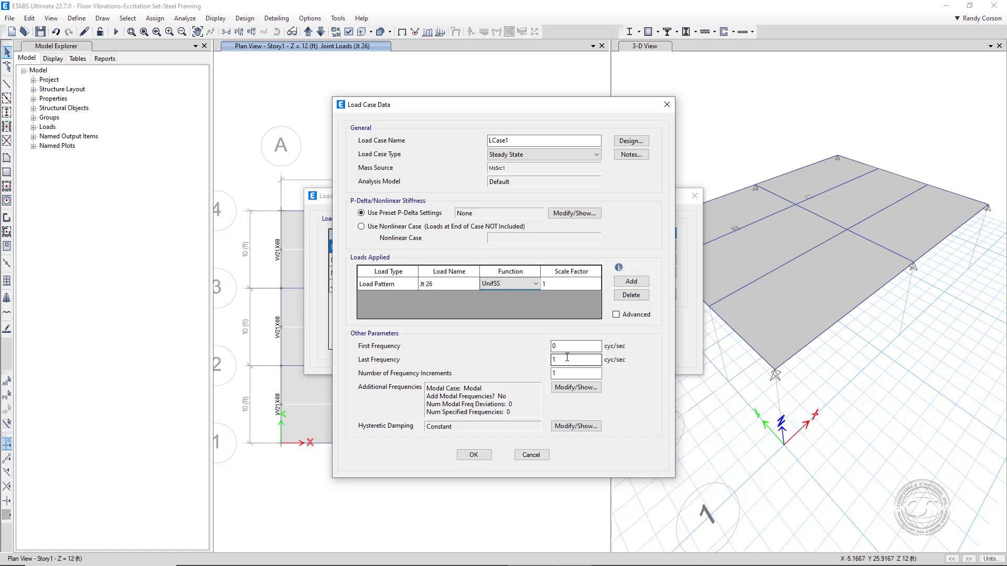
# Step: Set the frequency range to 0–20 cyc/sec with 2 increments and show Additional Frequencies
pyautogui.doubleClick(566, 357)
pyautogui.doubleClick(557, 373)
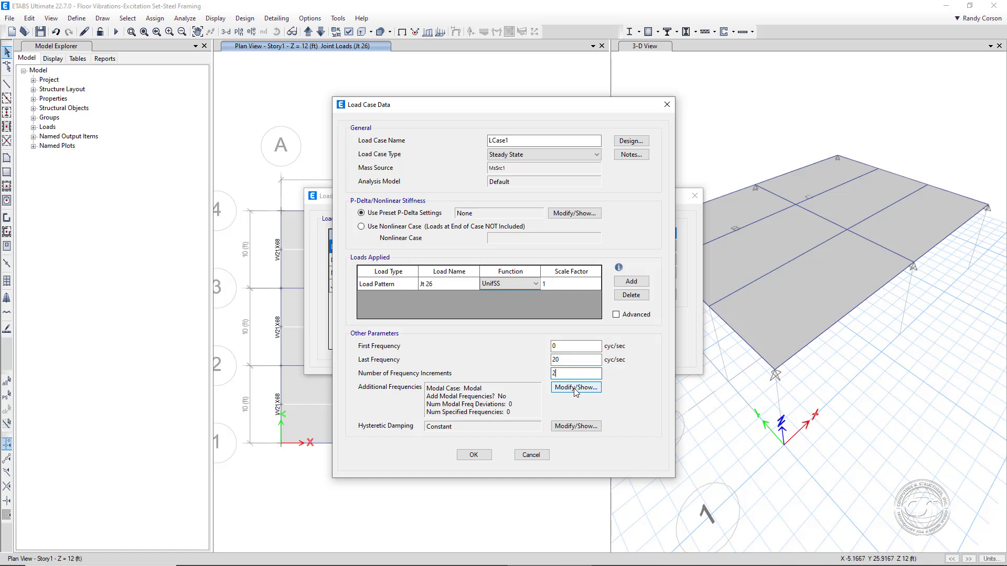
pyautogui.click(576, 388)
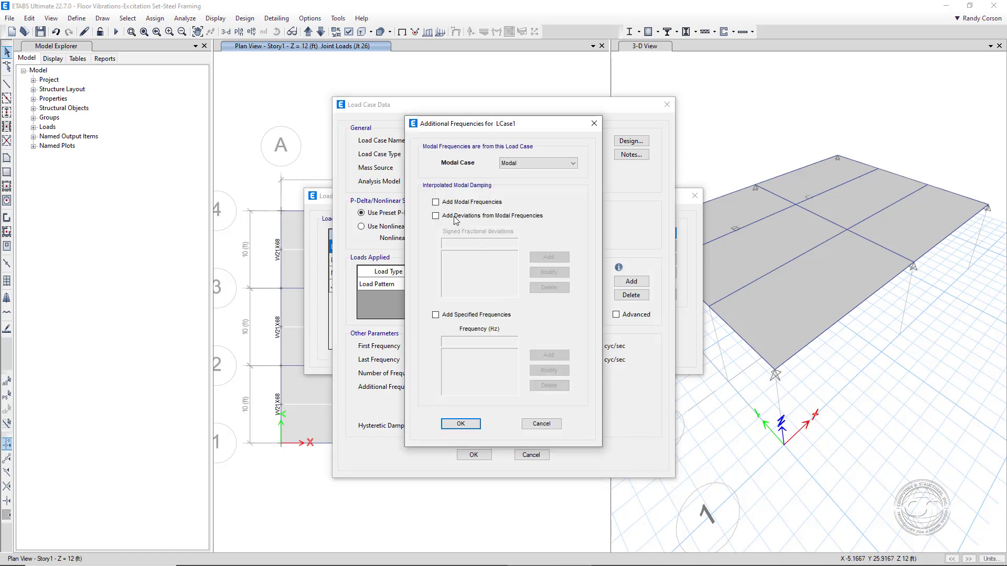
# Step: Include modal frequencies and add deviations 0.01, 0.02 and 0.05
pyautogui.click(436, 204)
pyautogui.click(475, 243)
pyautogui.write('0.01')
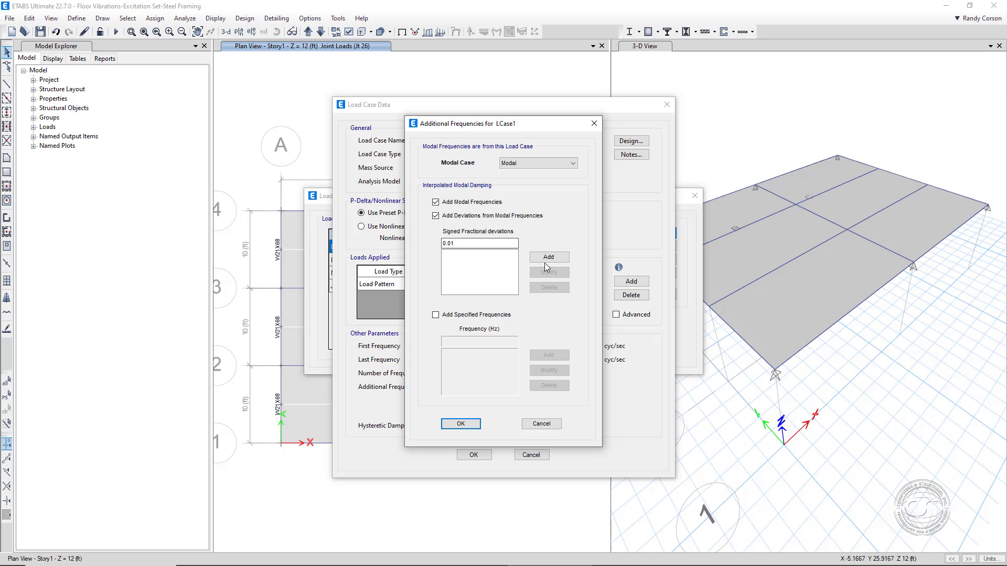
pyautogui.click(532, 259)
pyautogui.click(455, 244)
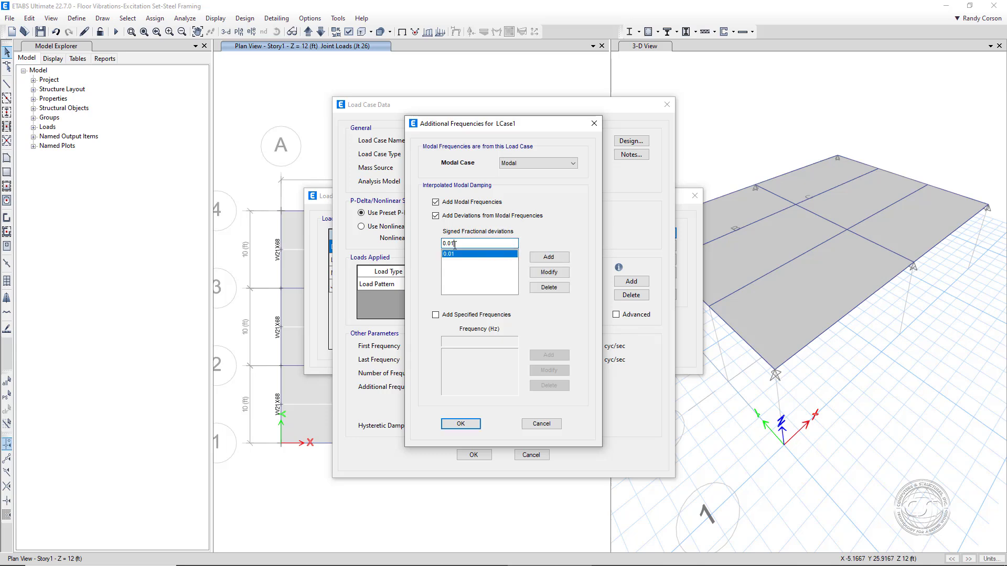
pyautogui.write('2')
pyautogui.click(543, 259)
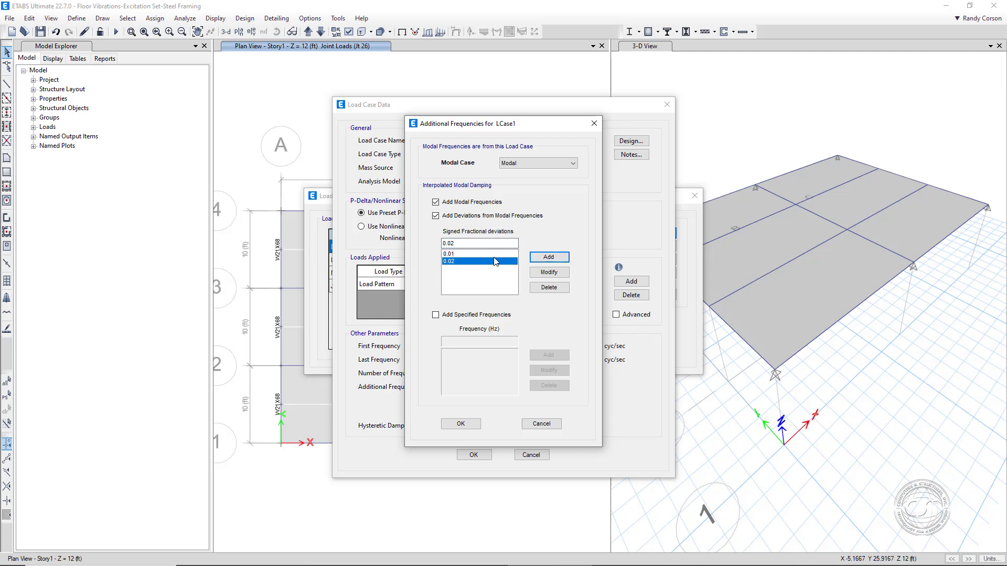
pyautogui.click(456, 244)
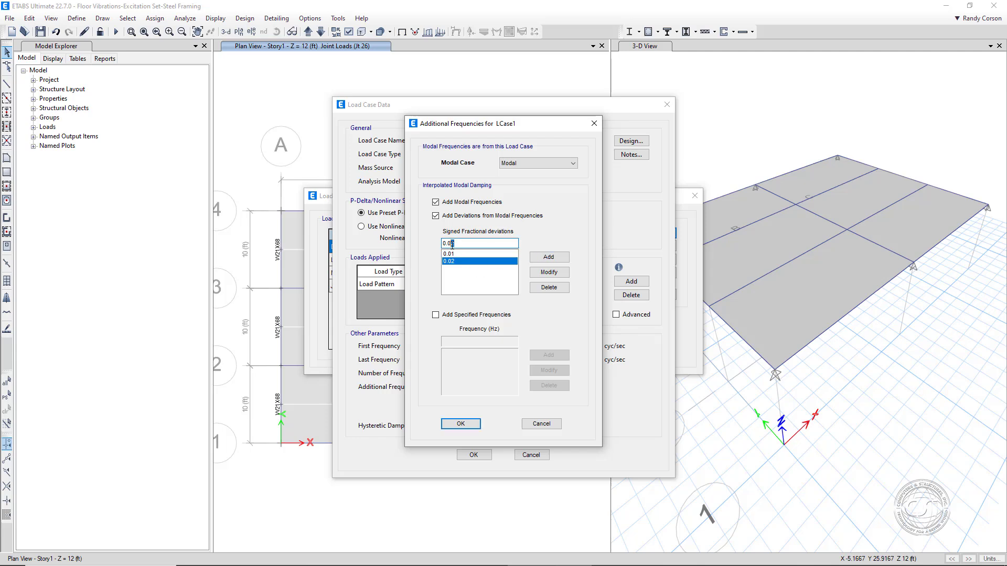
pyautogui.write('5')
pyautogui.click(548, 257)
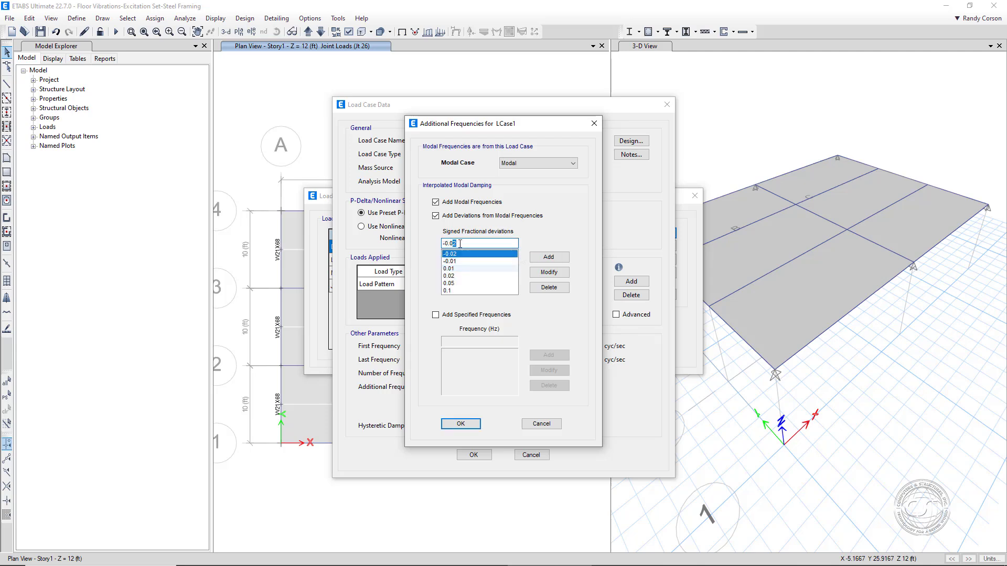
# Step: Add deviations -0.05 and -0.1 and confirm the additional frequencies
pyautogui.write('5')
pyautogui.click(548, 257)
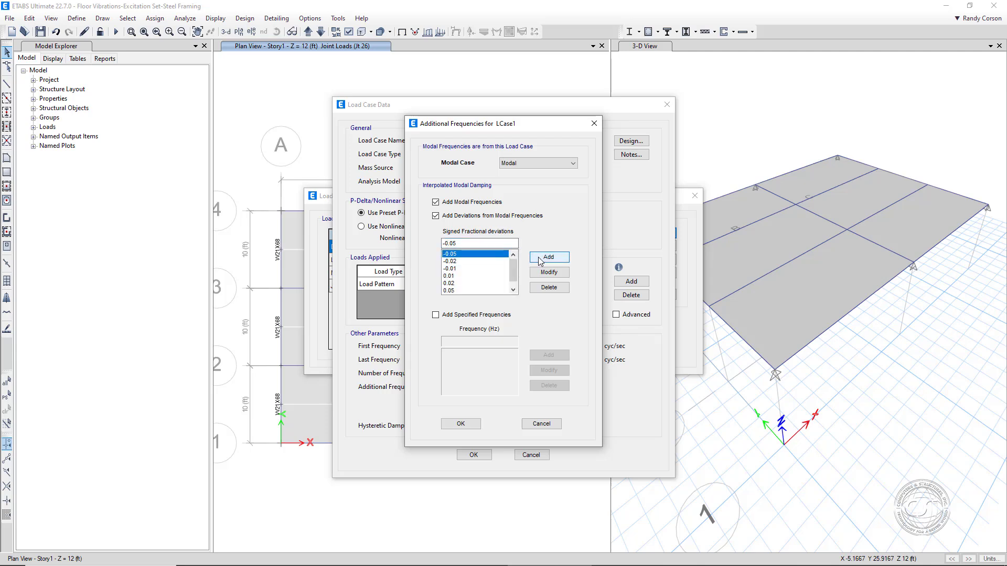
pyautogui.click(448, 244)
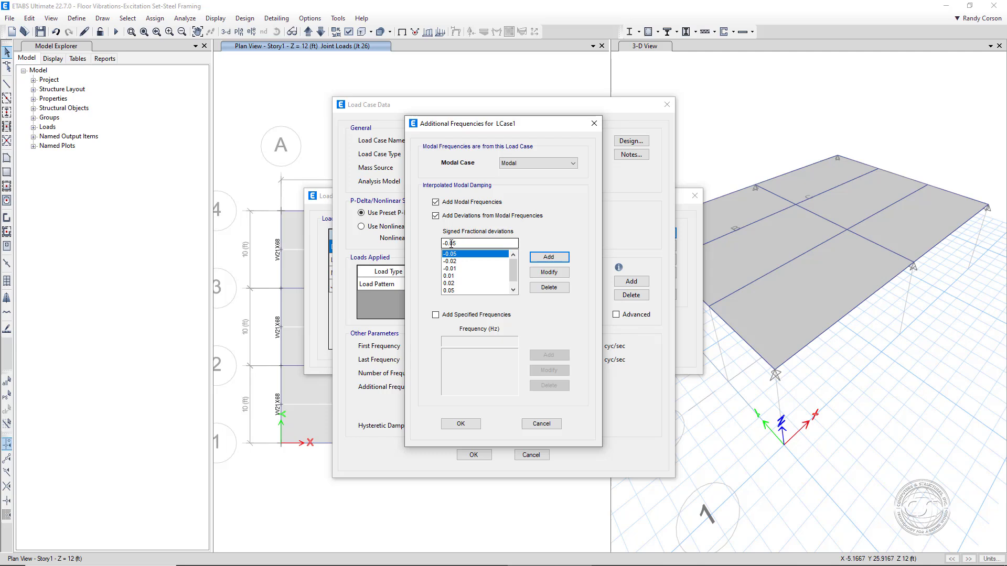
pyautogui.press('Delete')
pyautogui.press('Delete')
pyautogui.write('1')
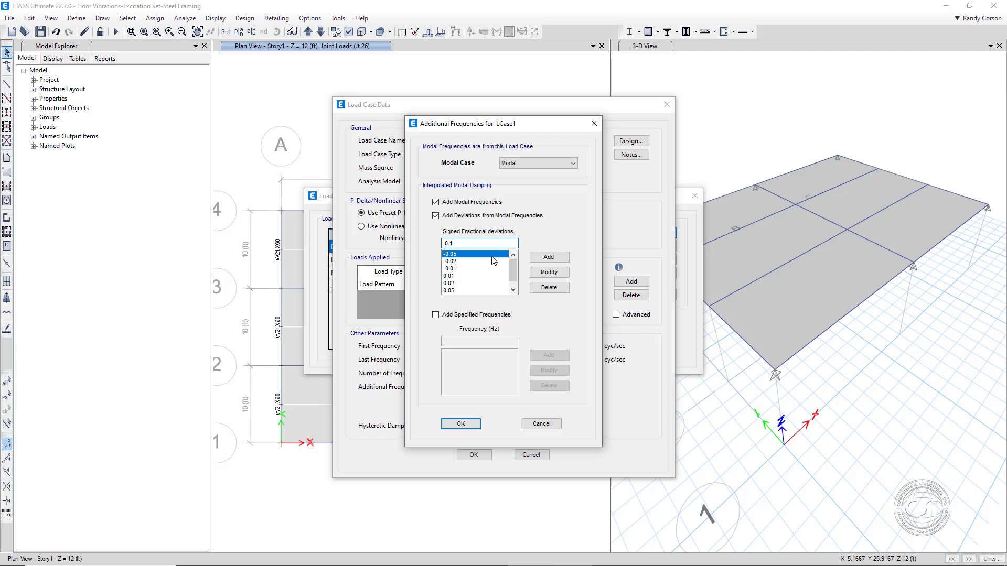
pyautogui.click(542, 260)
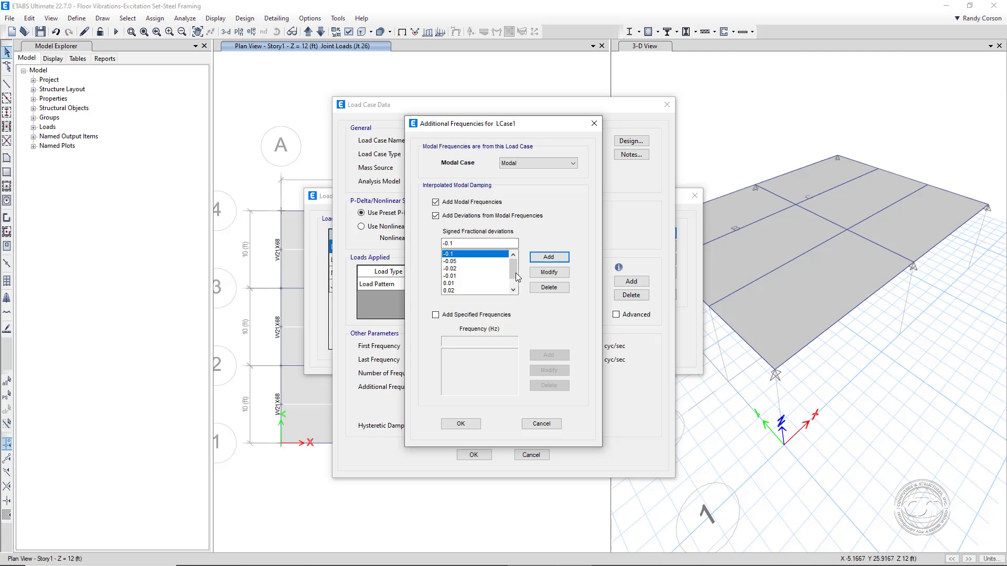
pyautogui.click(461, 424)
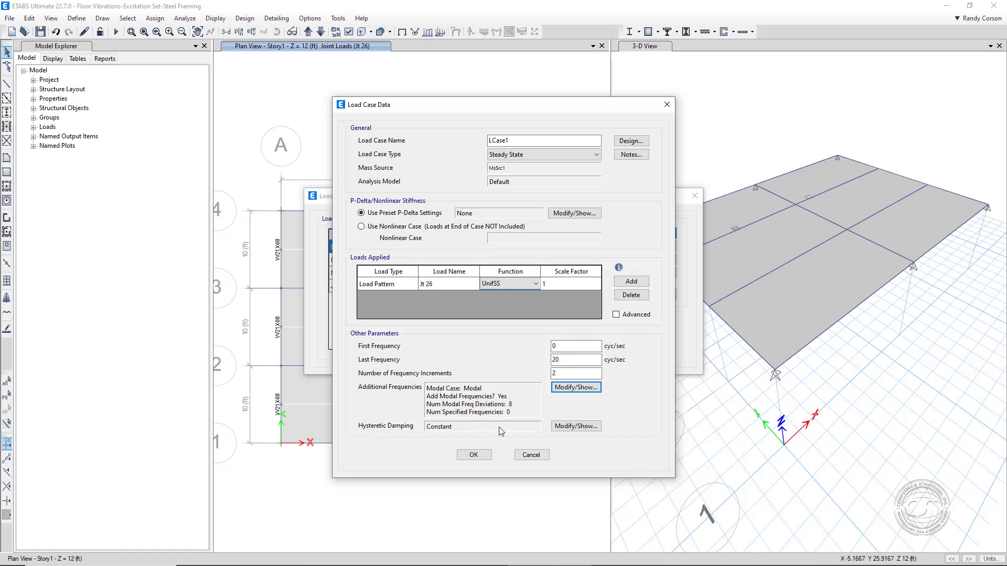
# Step: Accept constant hysteretic damping of 0.04 and save LCase1 as a Steady State case
pyautogui.click(578, 426)
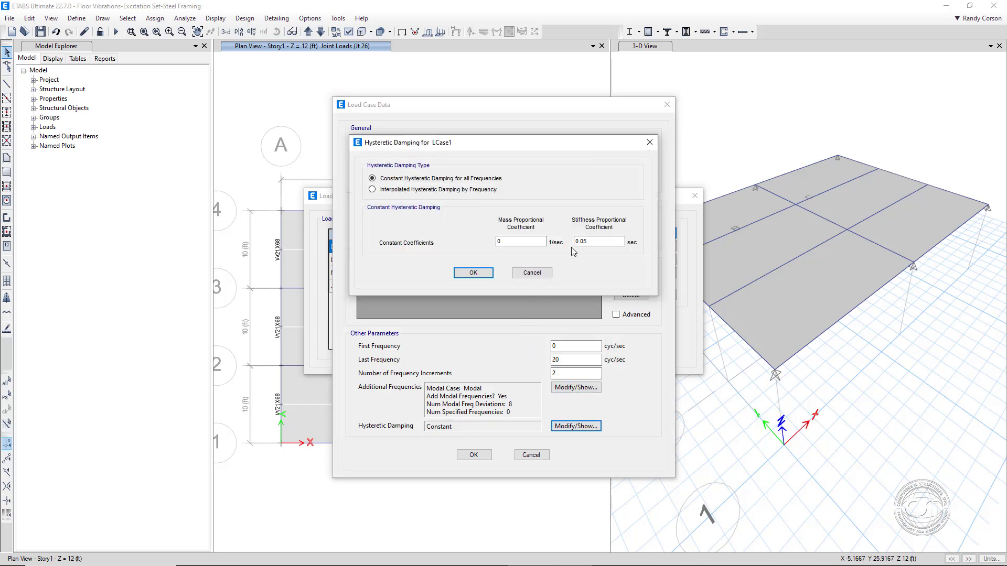
pyautogui.moveTo(588, 241); pyautogui.dragTo(582, 241)
pyautogui.click(474, 275)
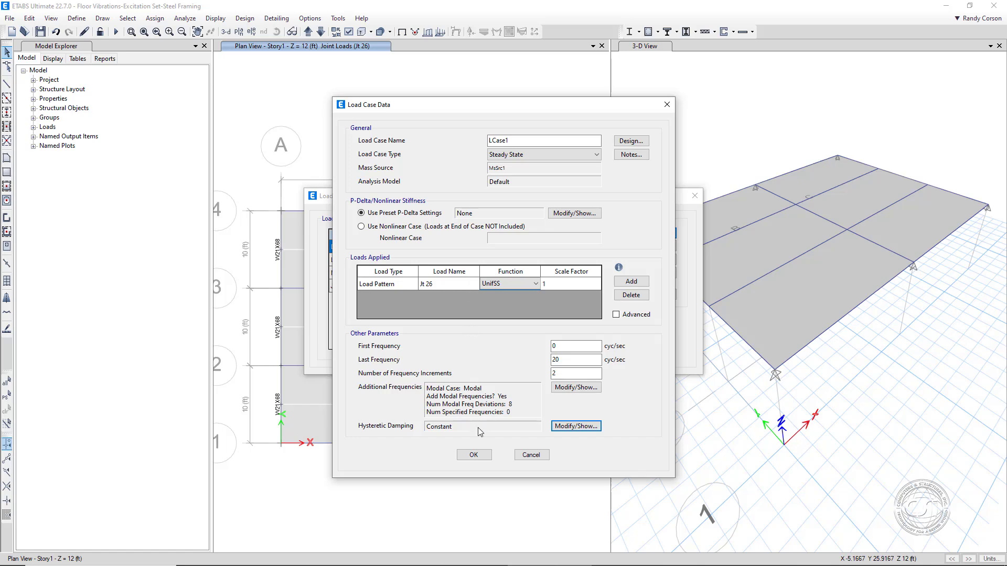
pyautogui.click(473, 455)
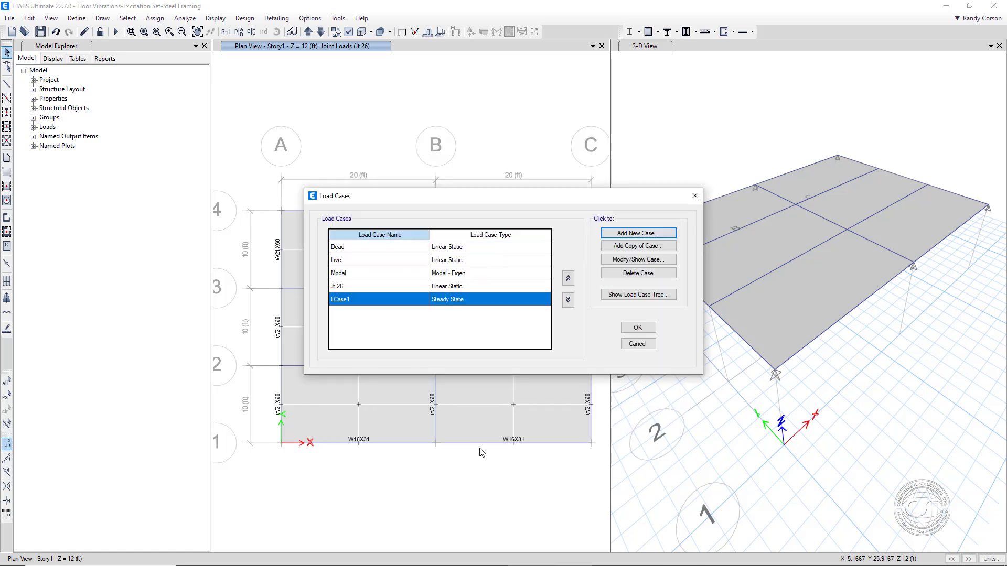
pyautogui.click(638, 327)
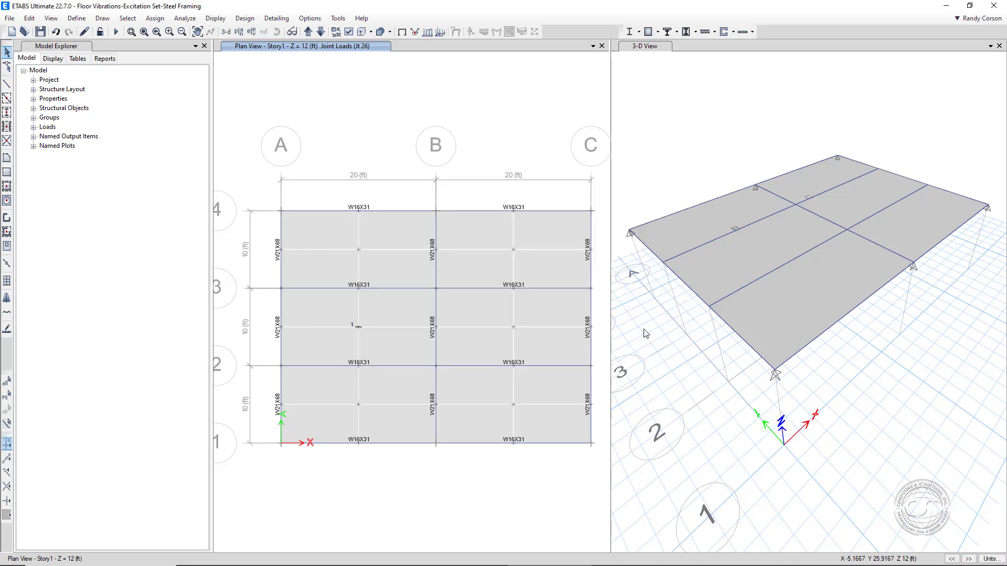
# Step: Run the analysis and create a new function plot, THPlot1
pyautogui.click(117, 33)
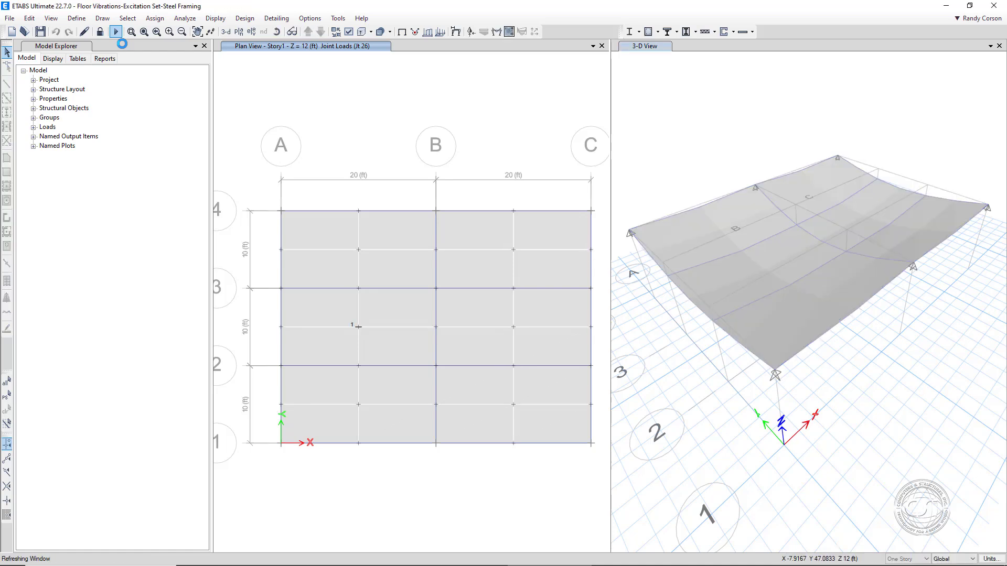
pyautogui.click(213, 23)
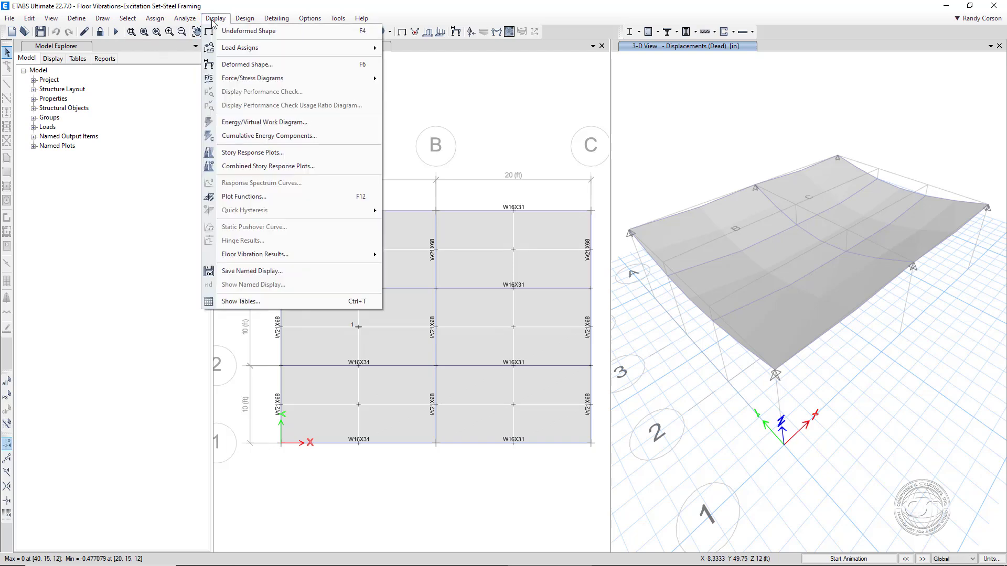
pyautogui.click(258, 197)
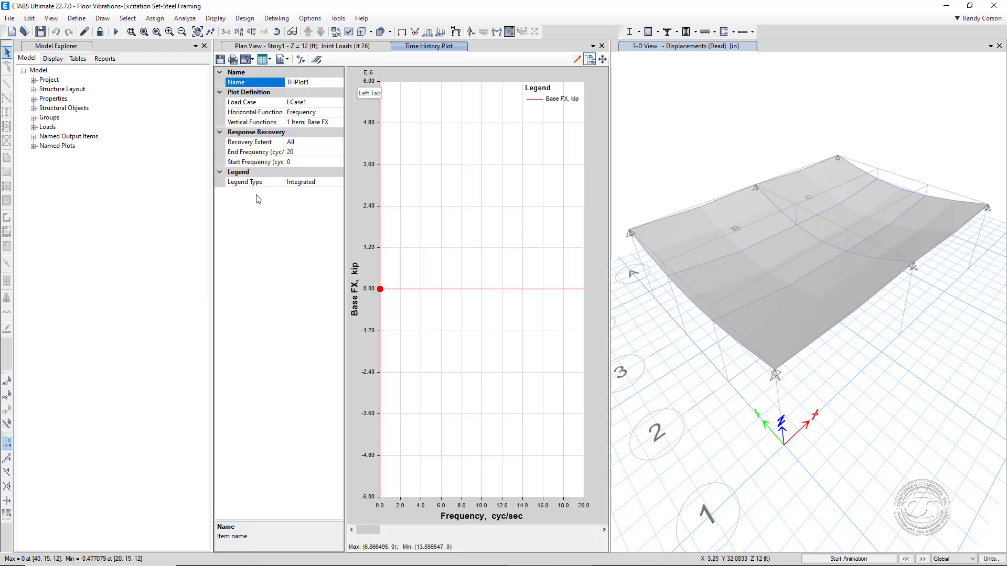
# Step: Plot only Joint_33_reponse, replacing Base FX as the vertical function
pyautogui.click(322, 123)
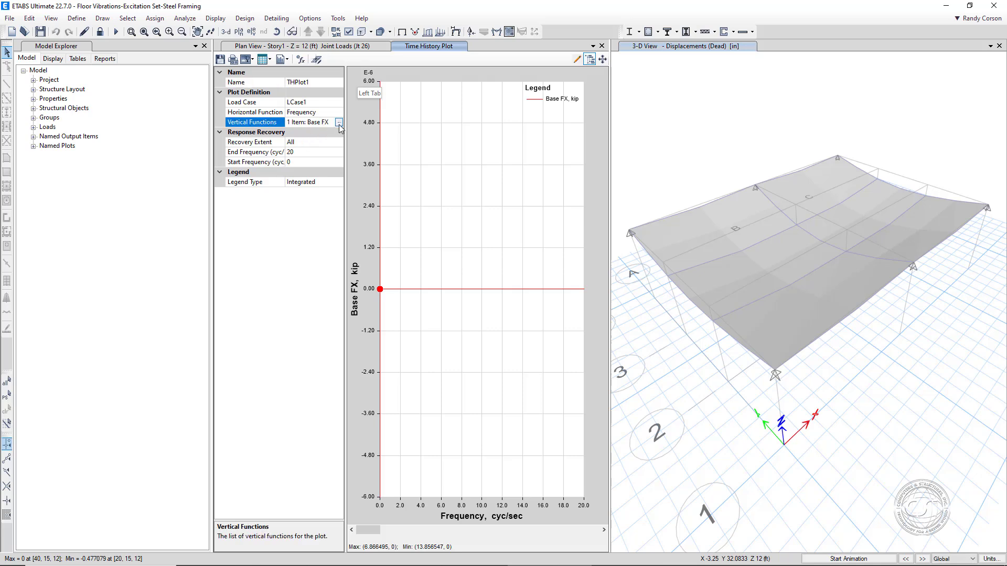
pyautogui.click(338, 122)
pyautogui.click(406, 228)
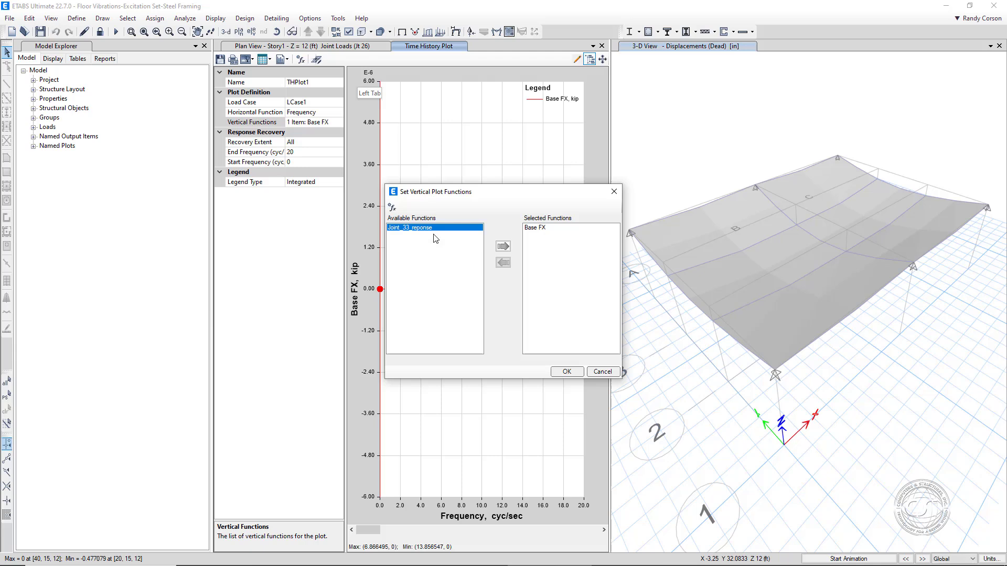
pyautogui.click(503, 246)
pyautogui.click(531, 229)
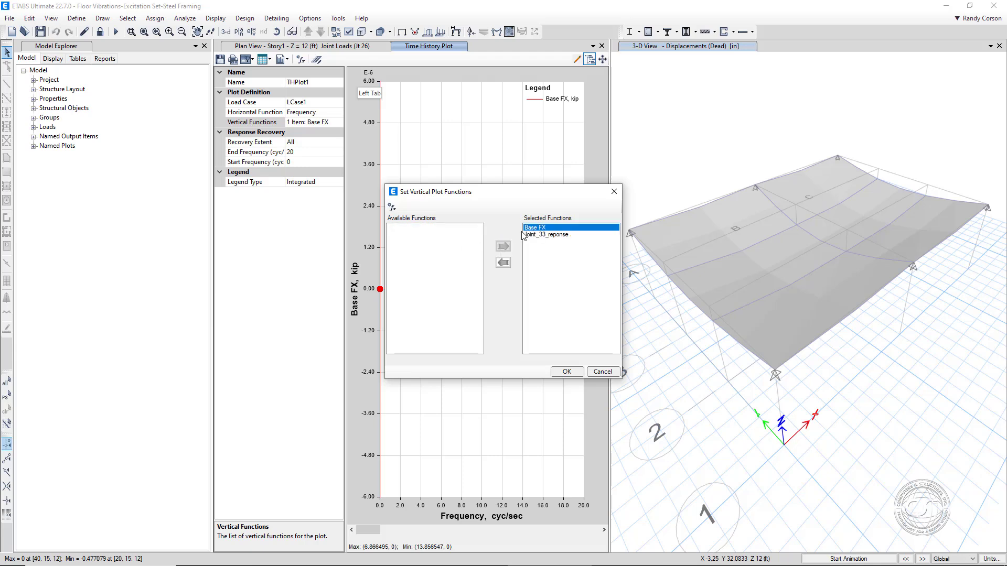
pyautogui.click(503, 262)
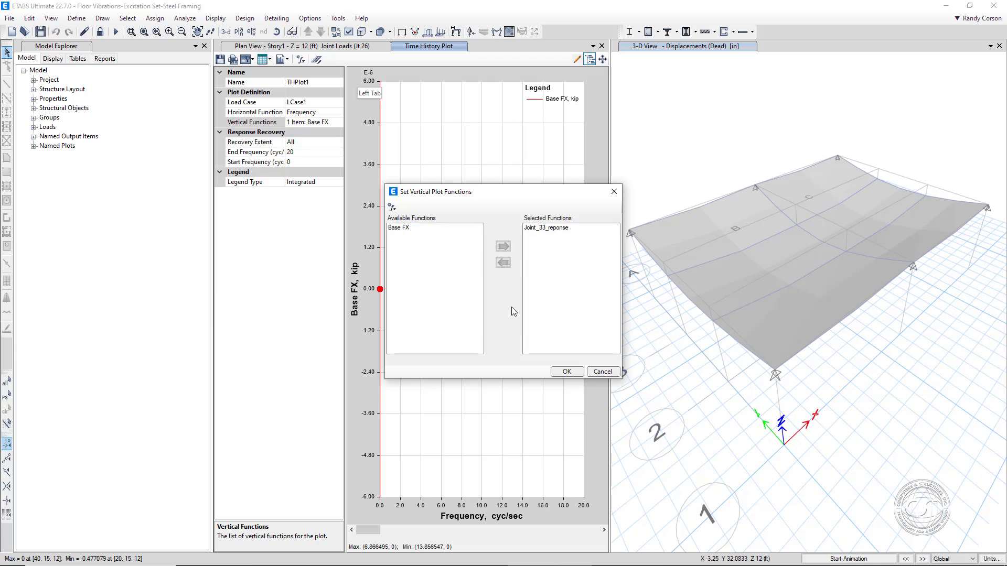
pyautogui.click(566, 372)
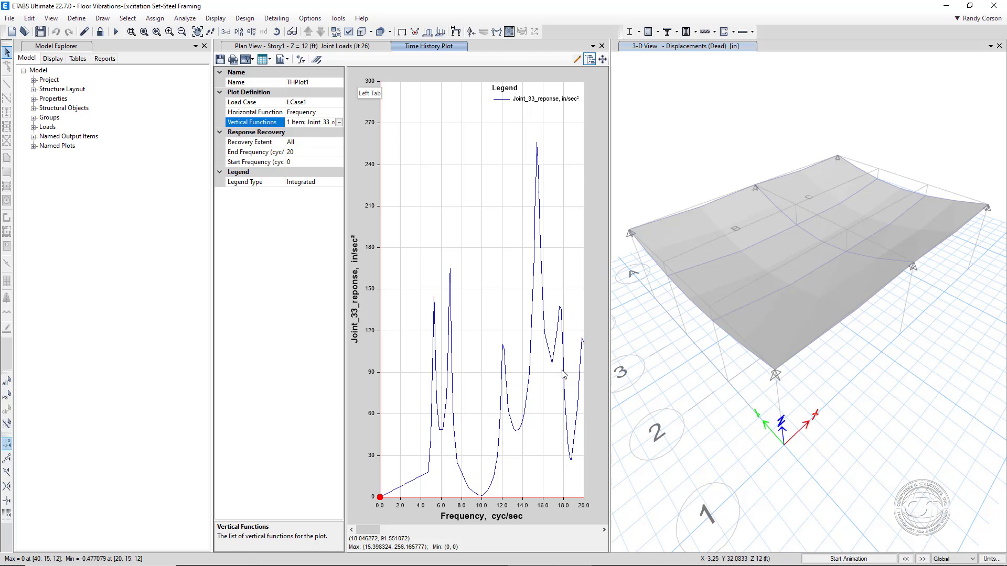
# Step: Set recovery extent to User Specified with end frequency 9.104 cyc/sec
pyautogui.click(314, 142)
pyautogui.click(339, 142)
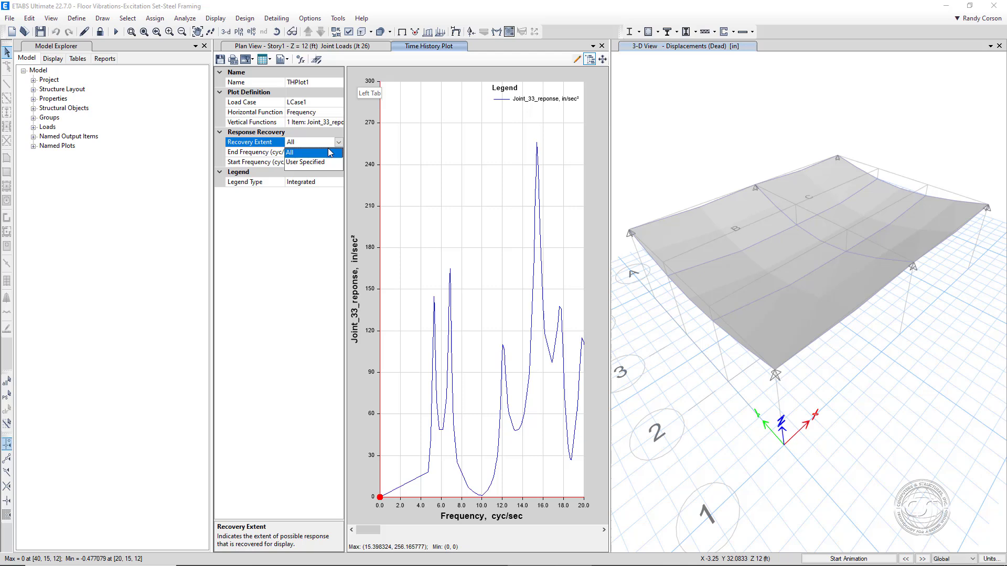
pyautogui.click(303, 160)
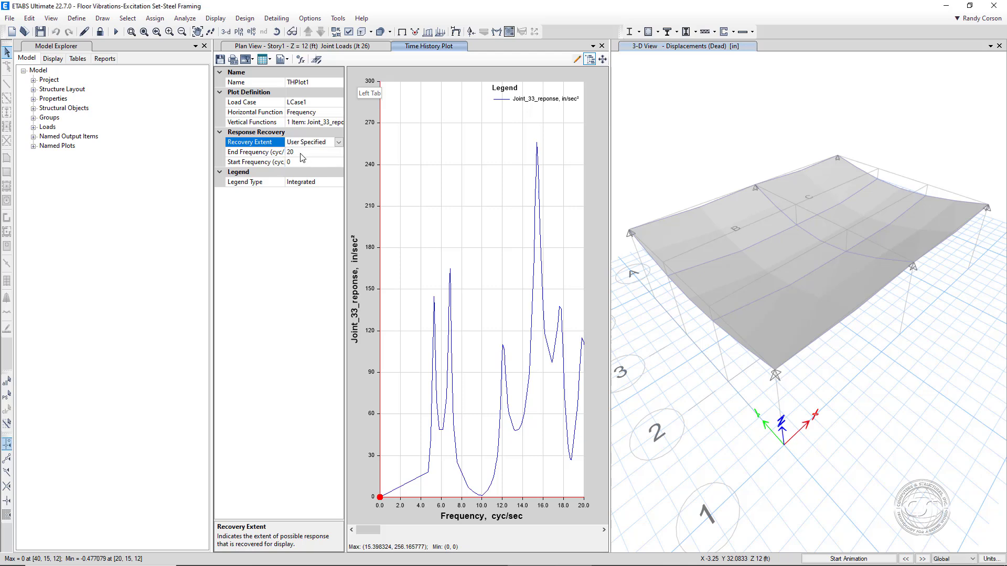
pyautogui.click(302, 152)
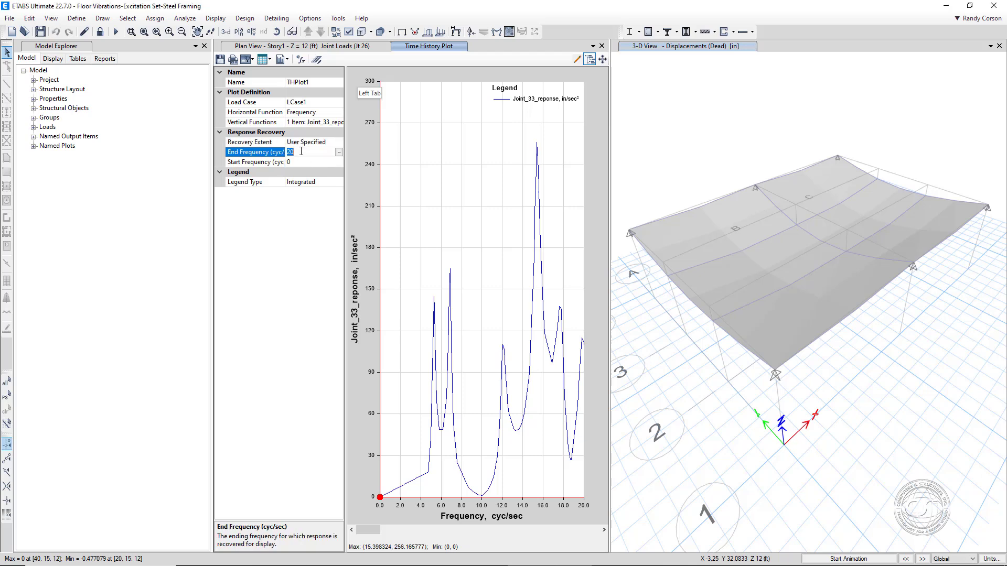
pyautogui.write('9')
pyautogui.click(306, 161)
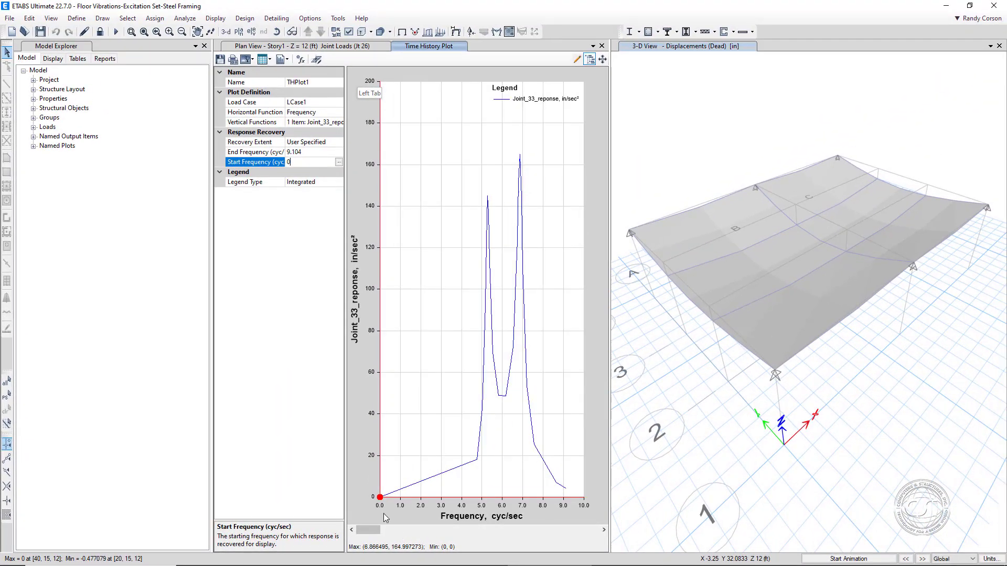
pyautogui.click(316, 144)
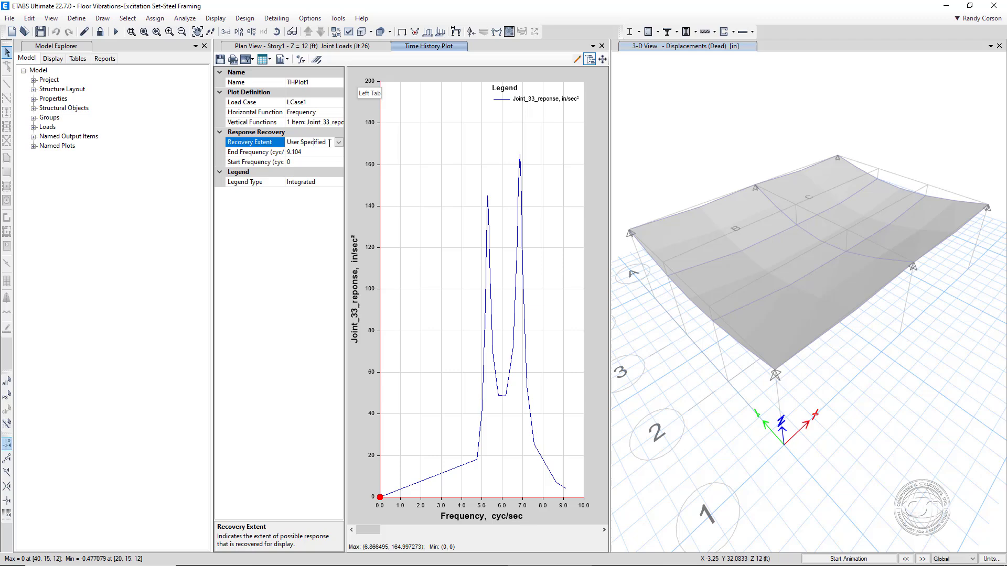
pyautogui.click(338, 143)
pyautogui.click(312, 151)
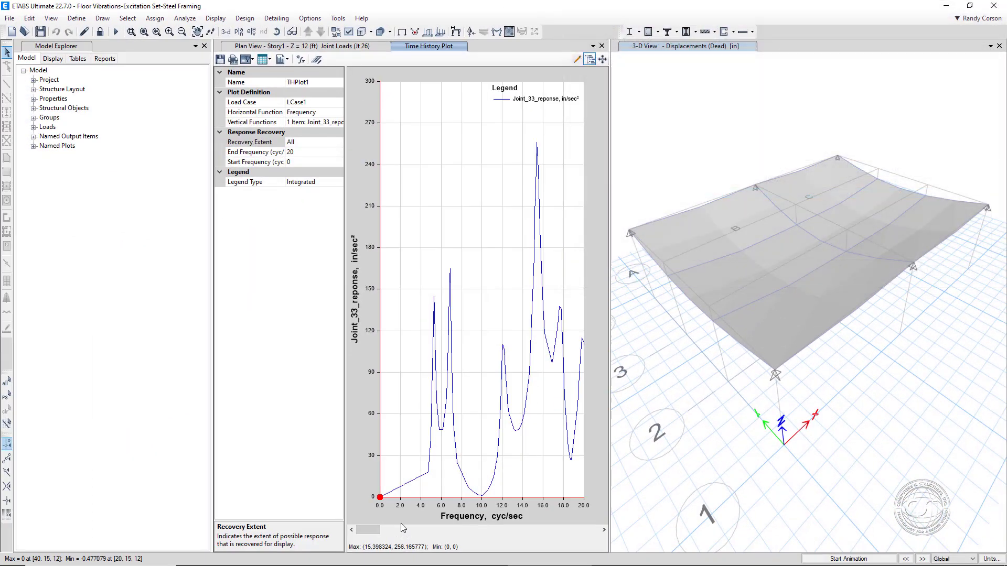
pyautogui.click(297, 145)
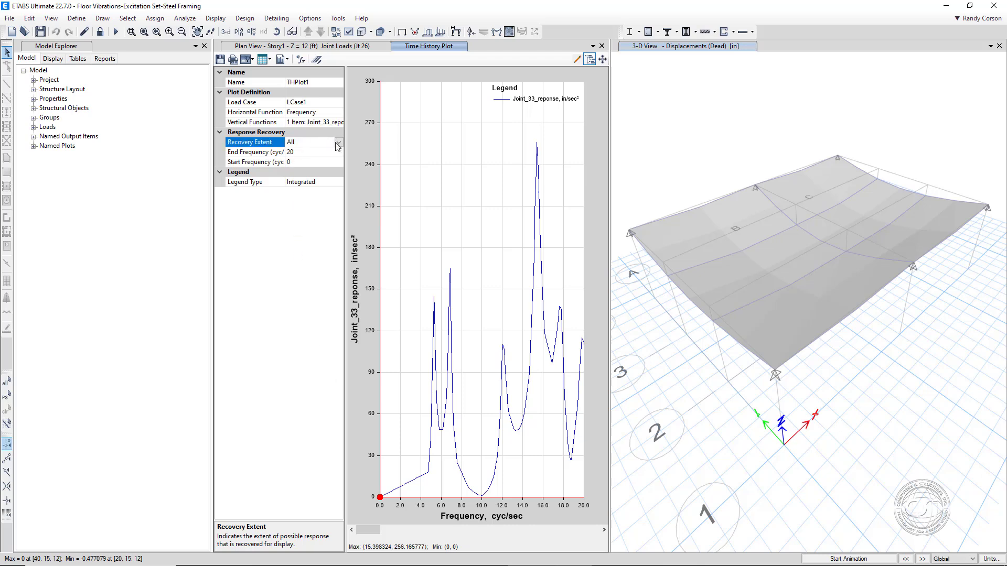
pyautogui.click(338, 144)
pyautogui.click(317, 164)
pyautogui.click(303, 152)
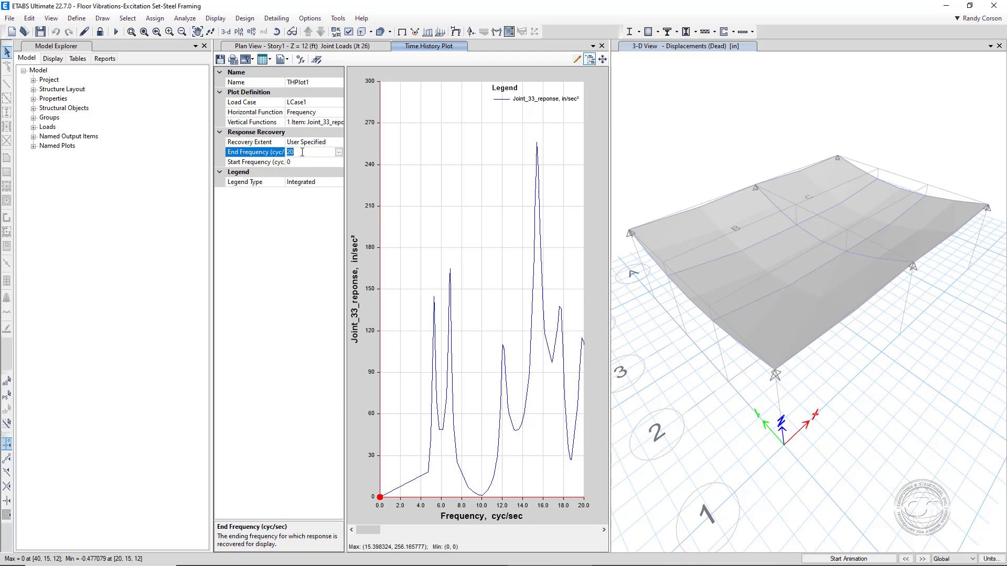
pyautogui.write('9.104')
pyautogui.press('Return')
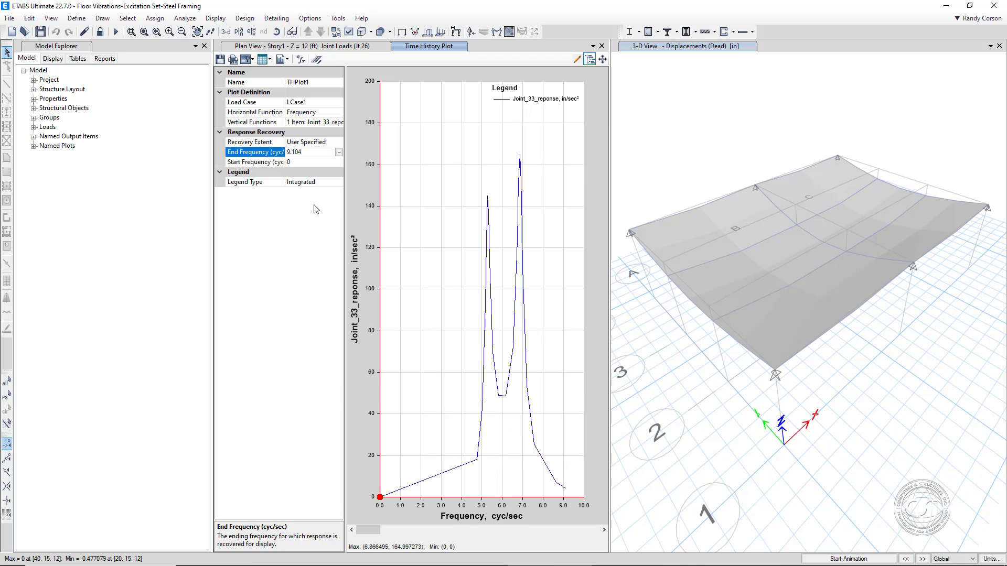